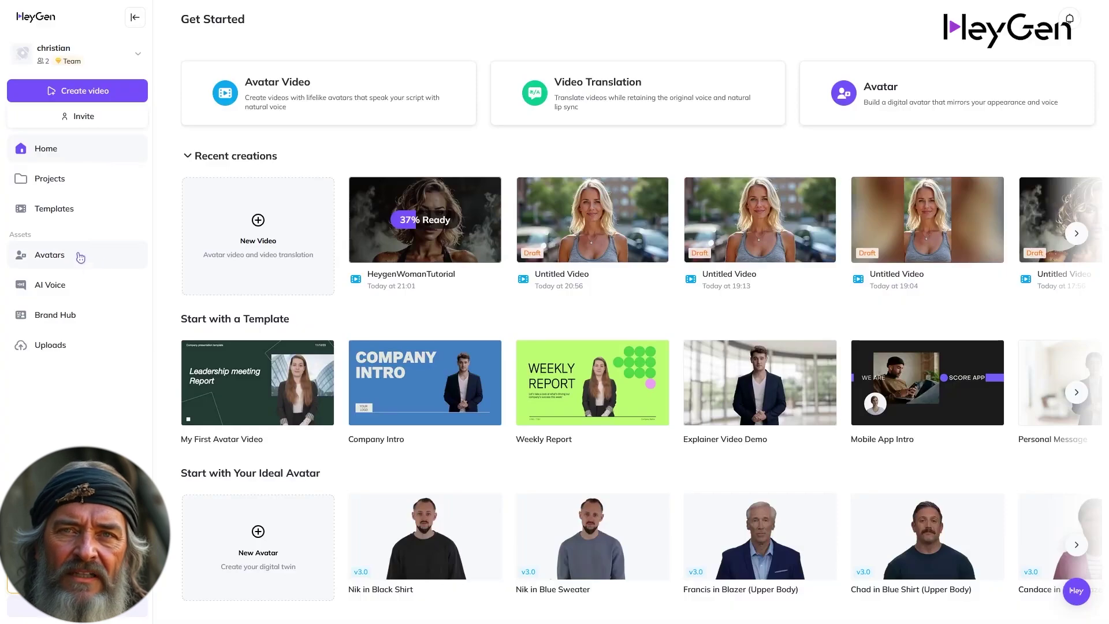
Go to the Avatars page showing the Photo Avatar collection of 30 saved avatars
click(79, 258)
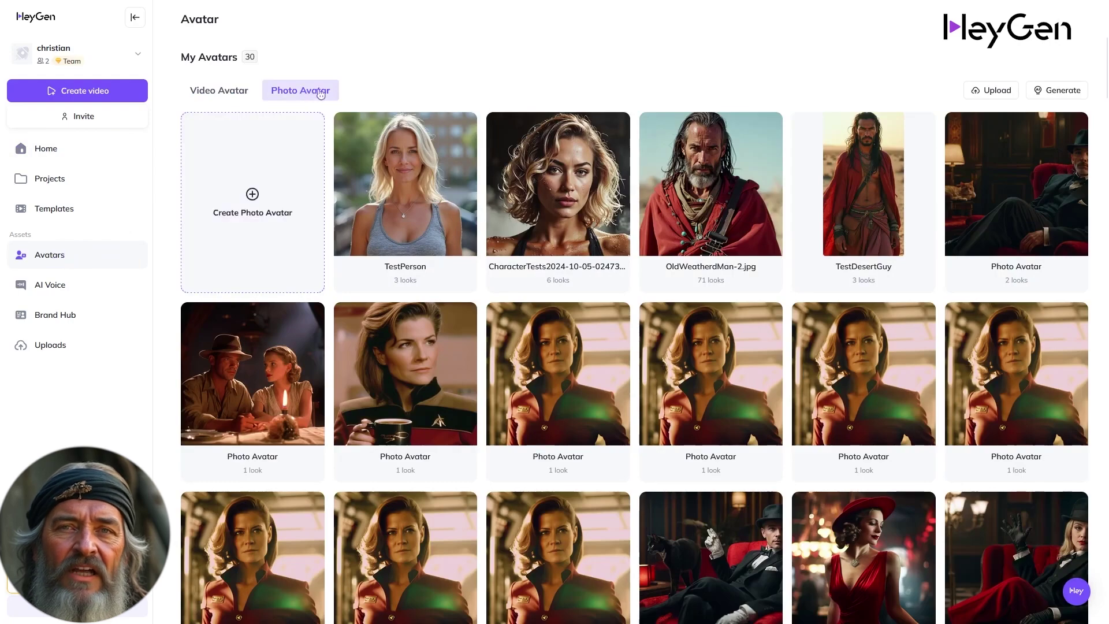
Create a photo avatar by uploading the IndianW-2 image and open its page of looks
click(279, 194)
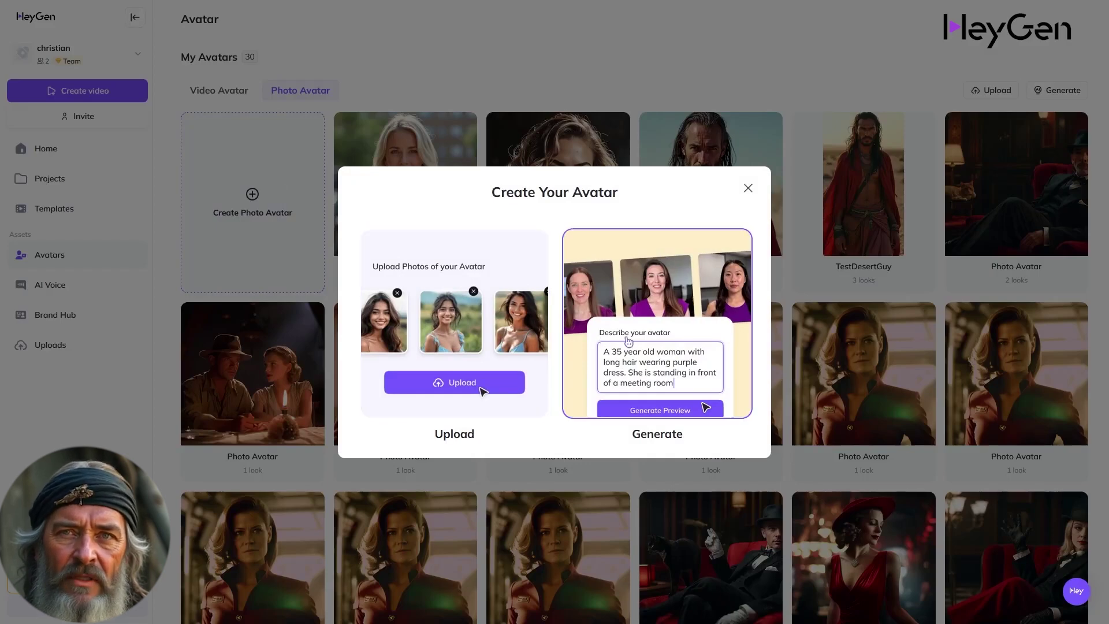
click(506, 331)
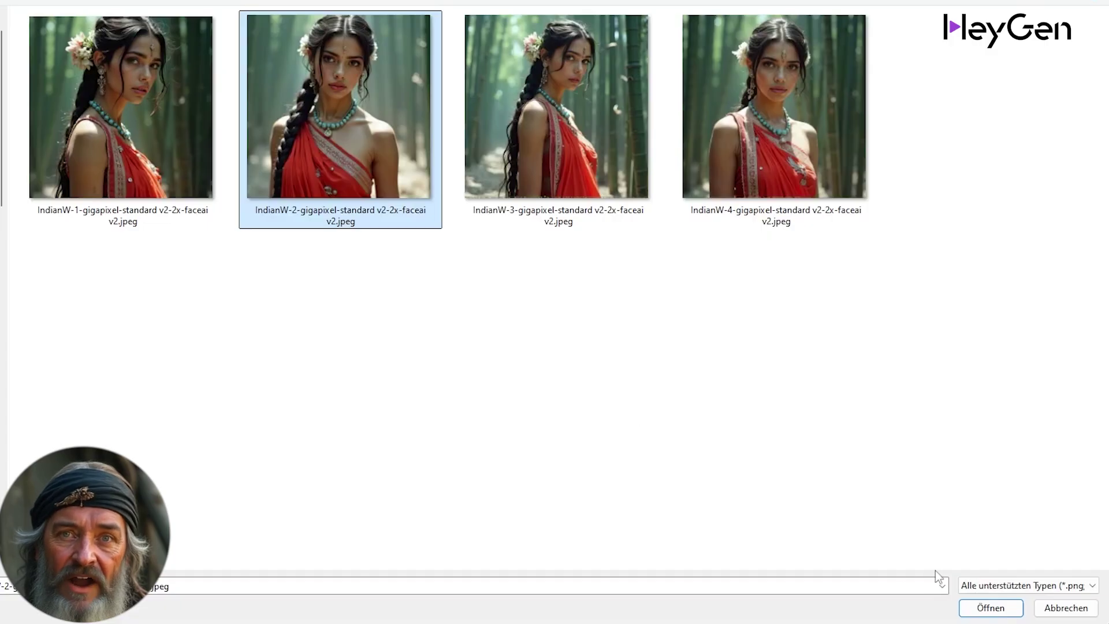
click(985, 604)
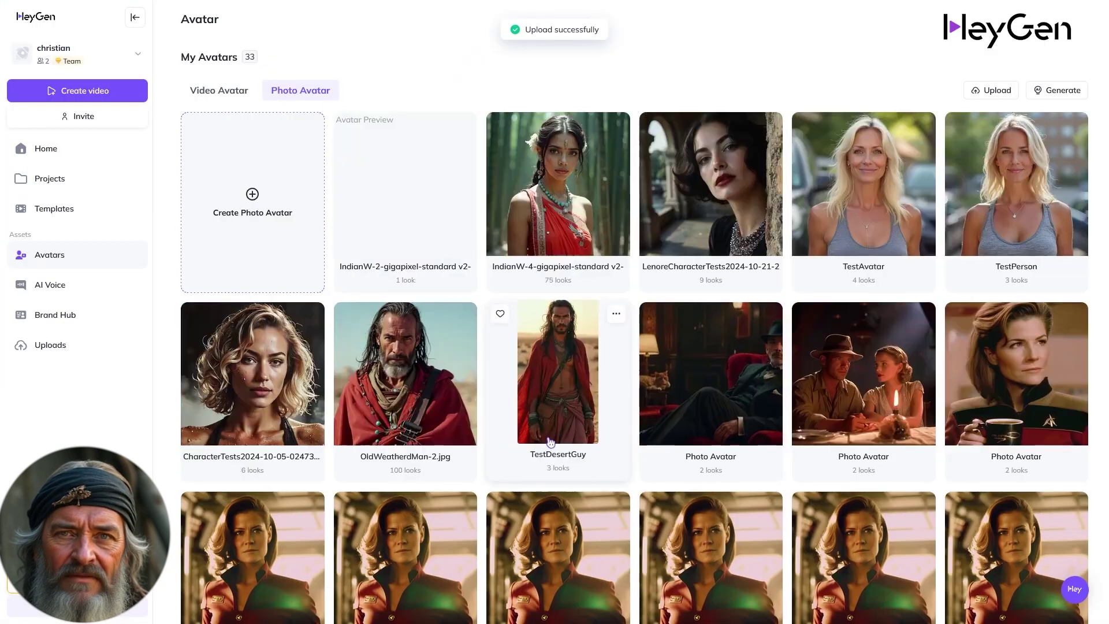
click(398, 191)
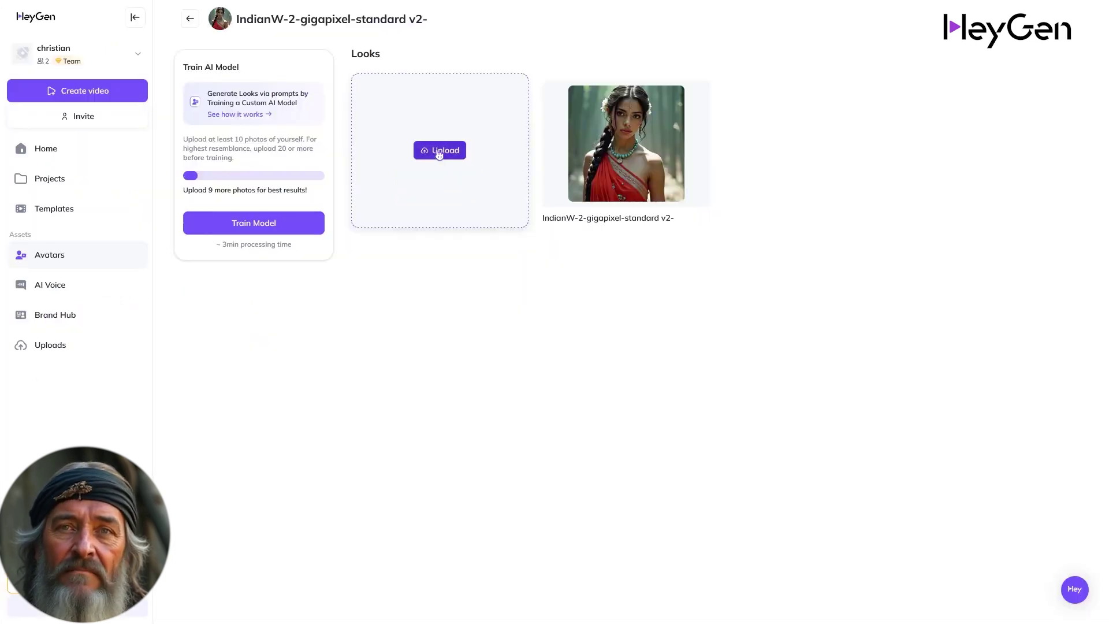
Upload the IndianW-1 and IndianW-4 photos as two more looks of the avatar
click(431, 221)
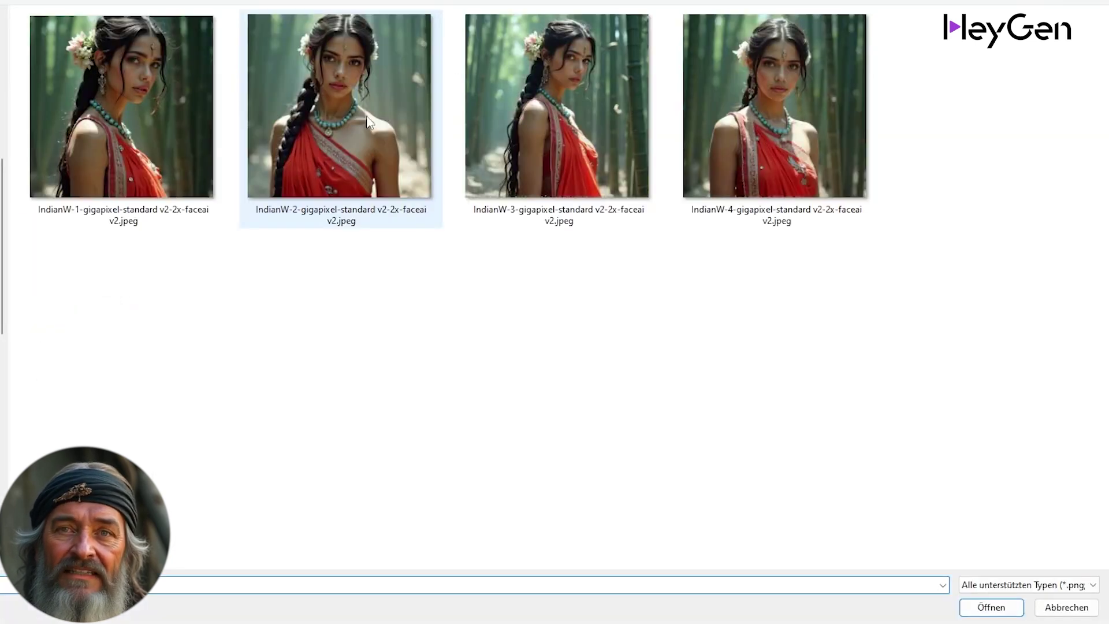
click(551, 112)
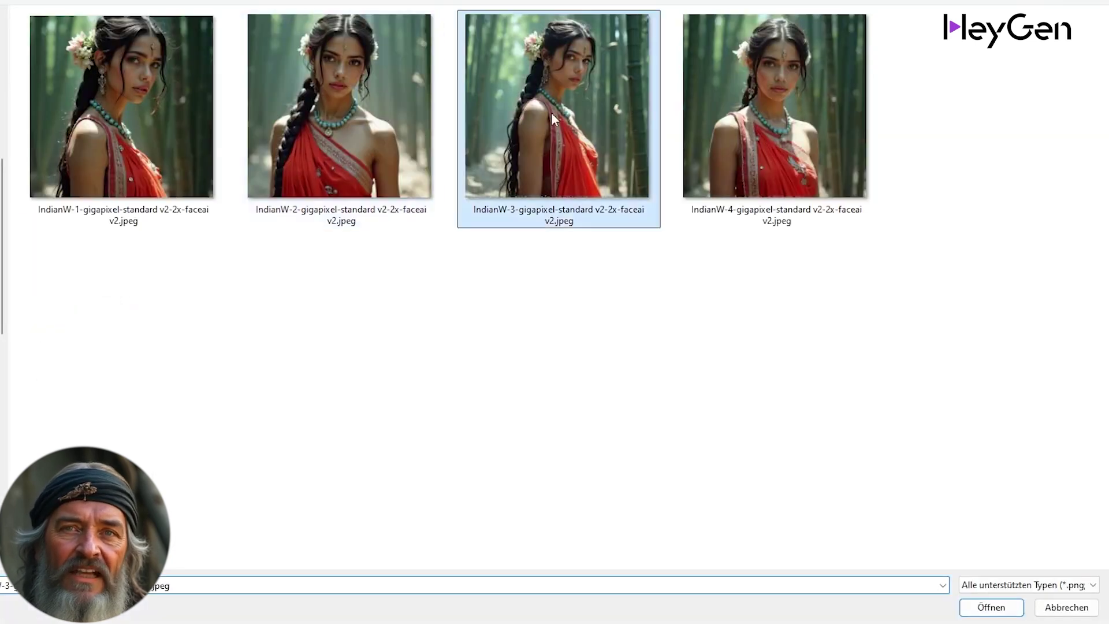
click(991, 607)
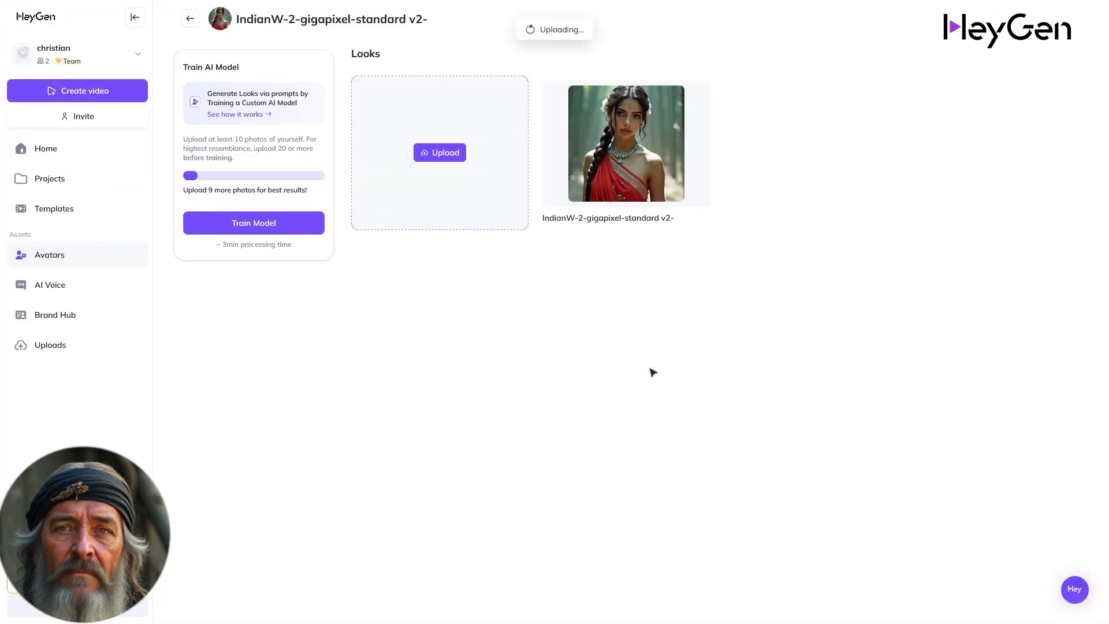
click(440, 153)
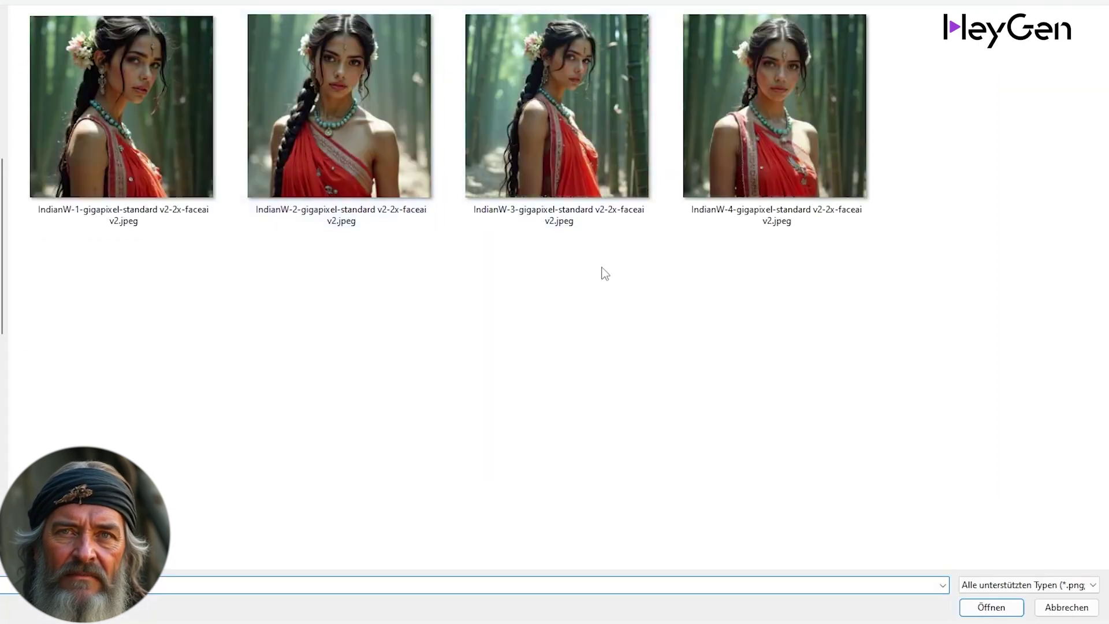
click(796, 157)
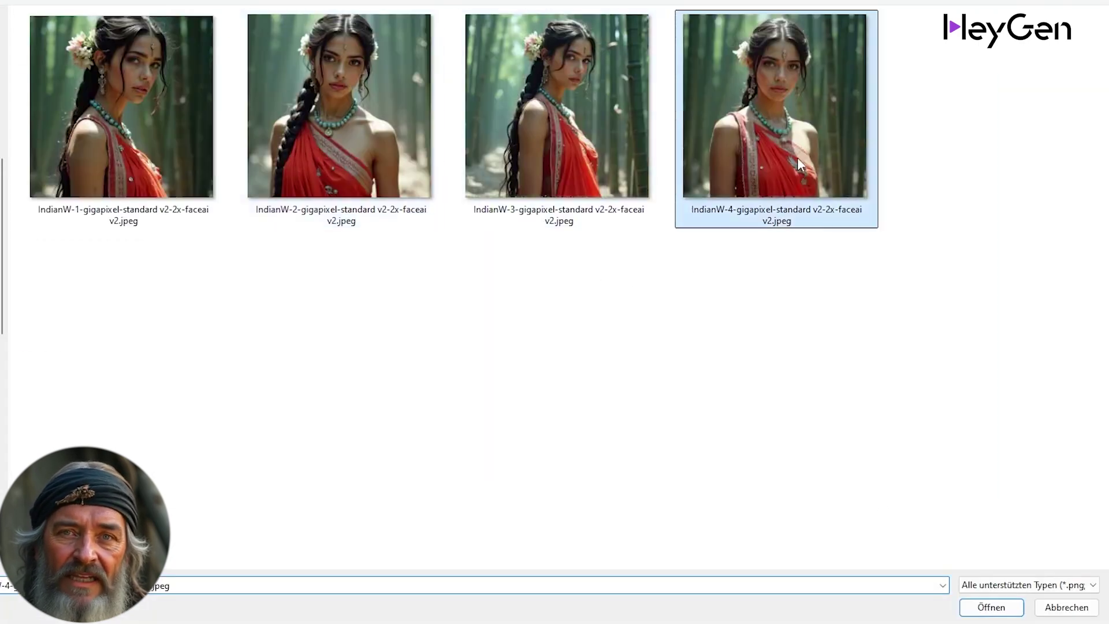
click(992, 604)
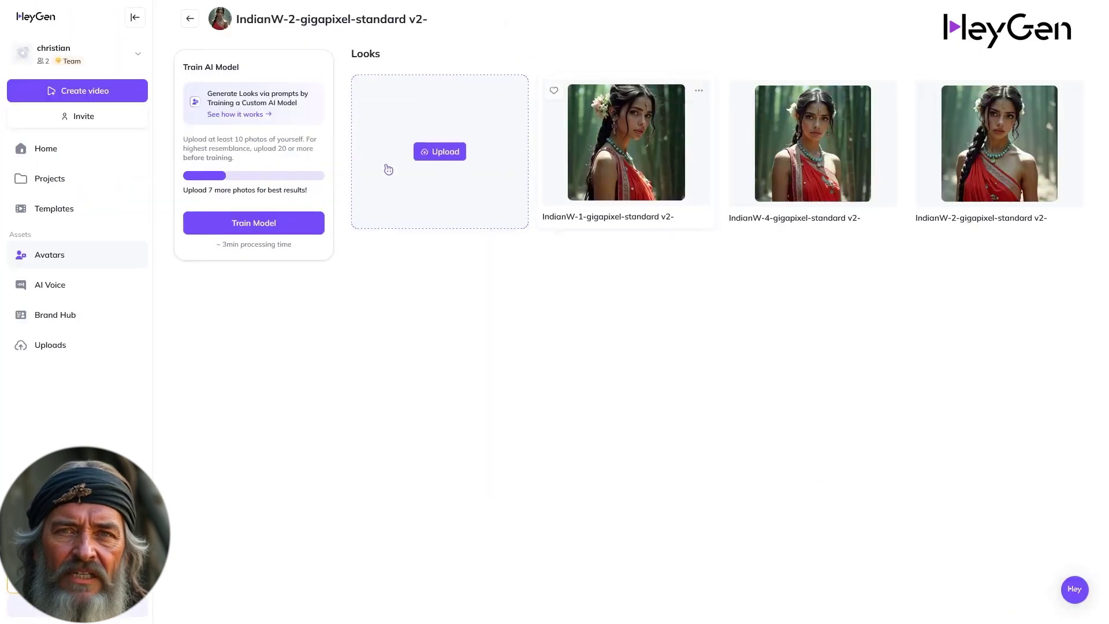
Train the model on three photos, describing the avatar as a Woman, age 30, South Asian (Indian)
click(249, 230)
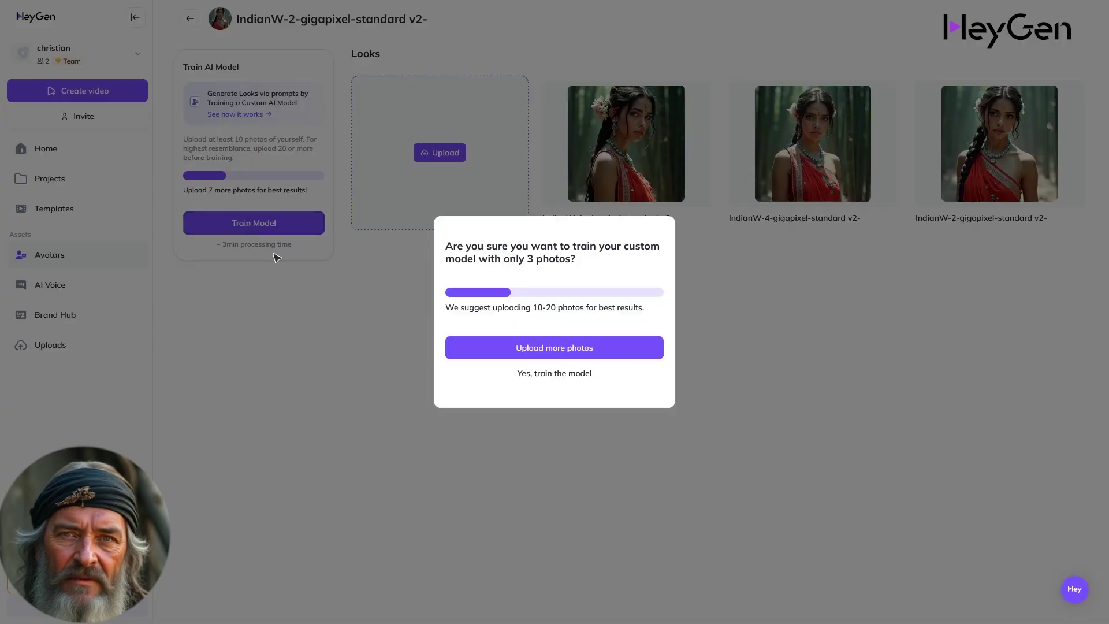
click(568, 379)
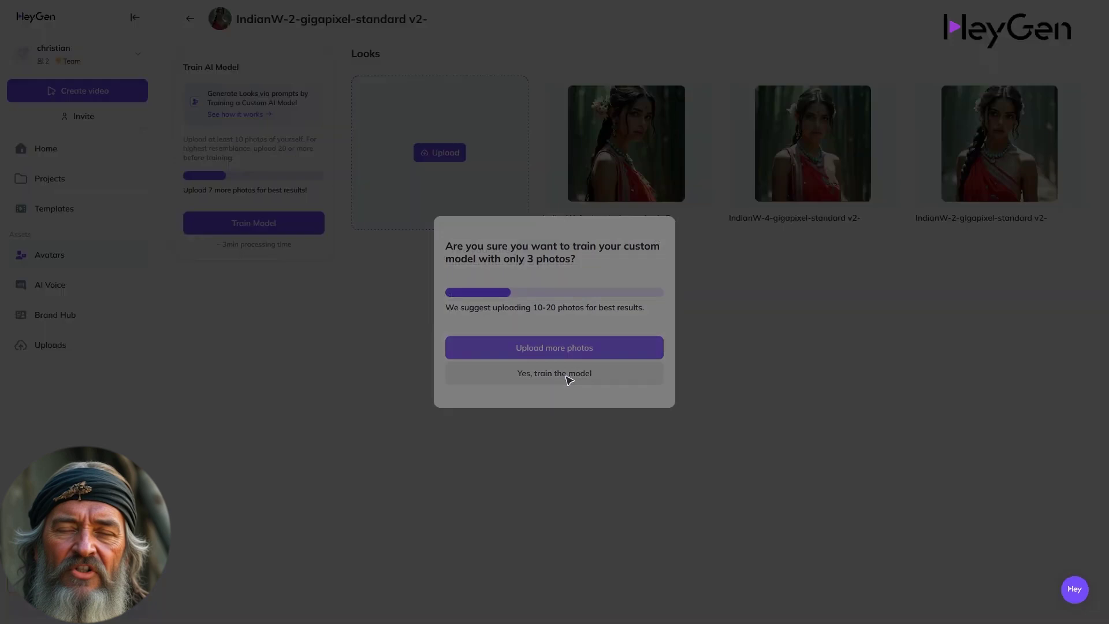
click(483, 269)
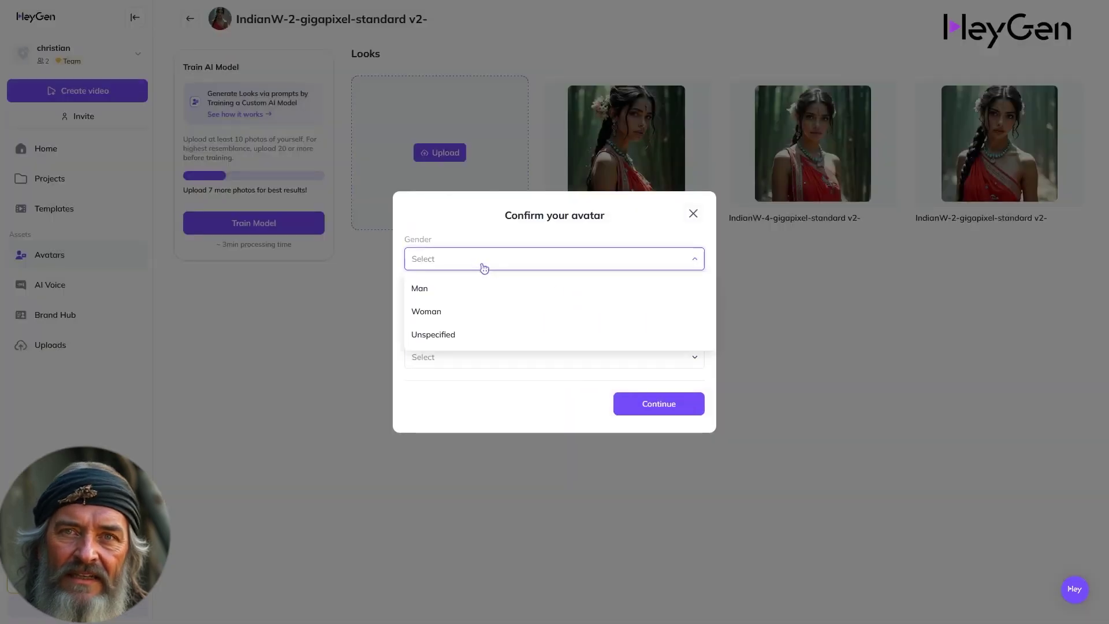
click(458, 310)
click(458, 305)
text(30)
click(521, 358)
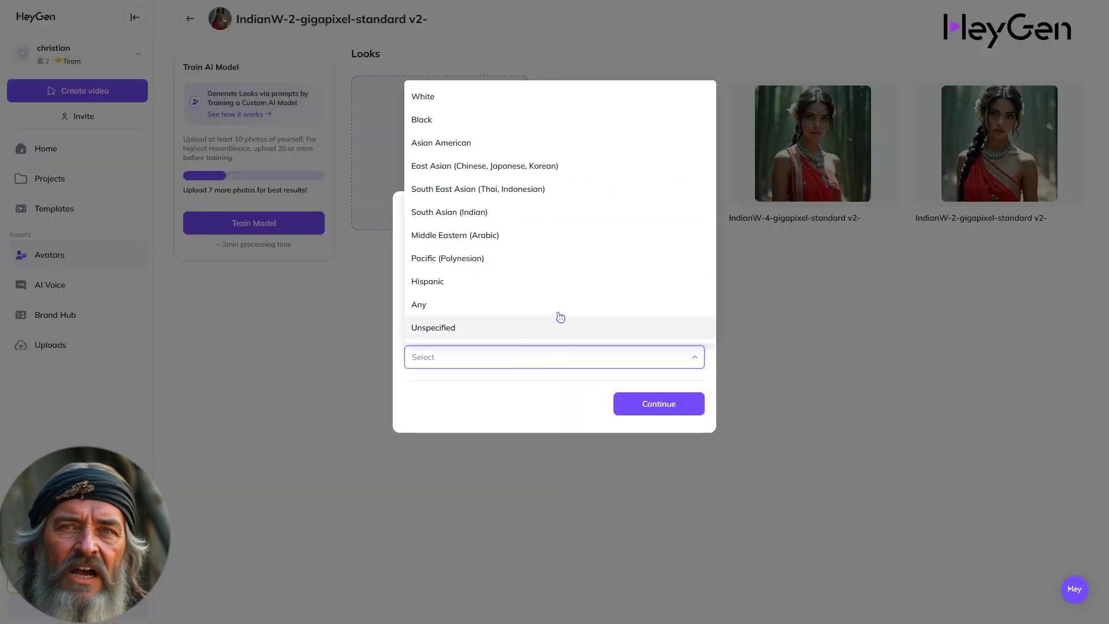
click(477, 213)
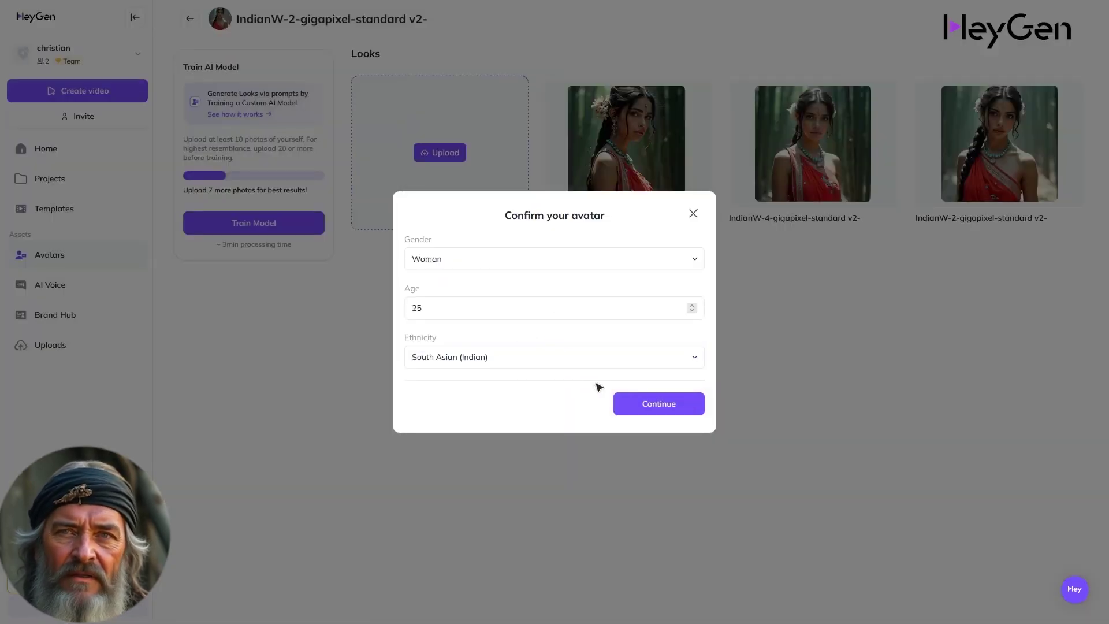
click(659, 407)
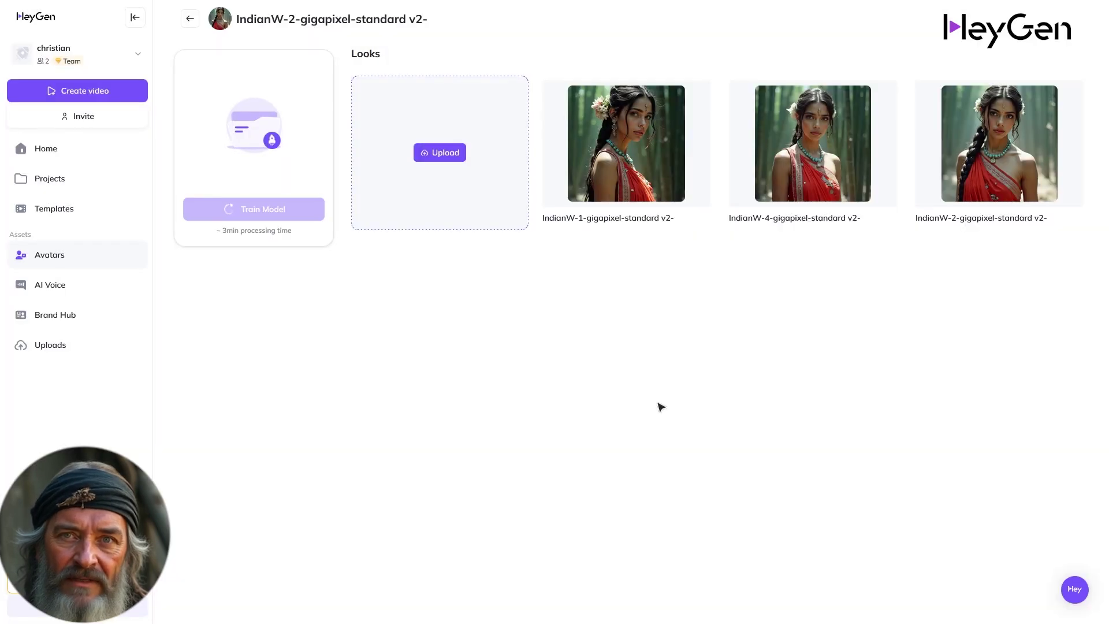
Generate landscape looks from a prompt of a woman in a yellow 'heygen' shirt in a living room
text(a wo)
text(man)
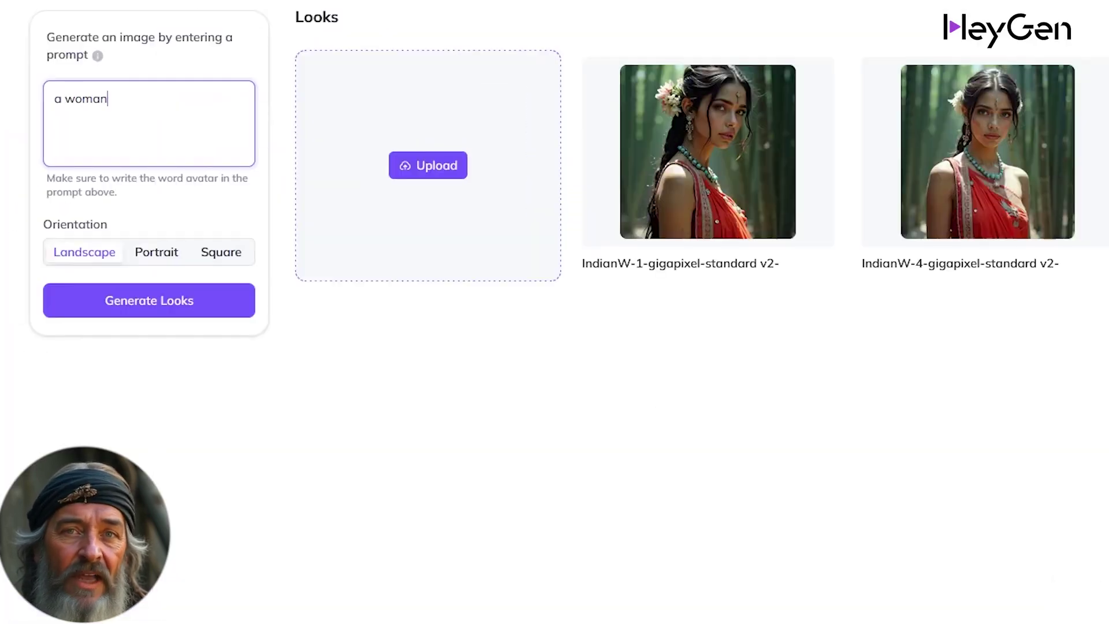
text( with yellow shirt with the text "heygen" on it is sitting in a living room, arms up in the sky,)
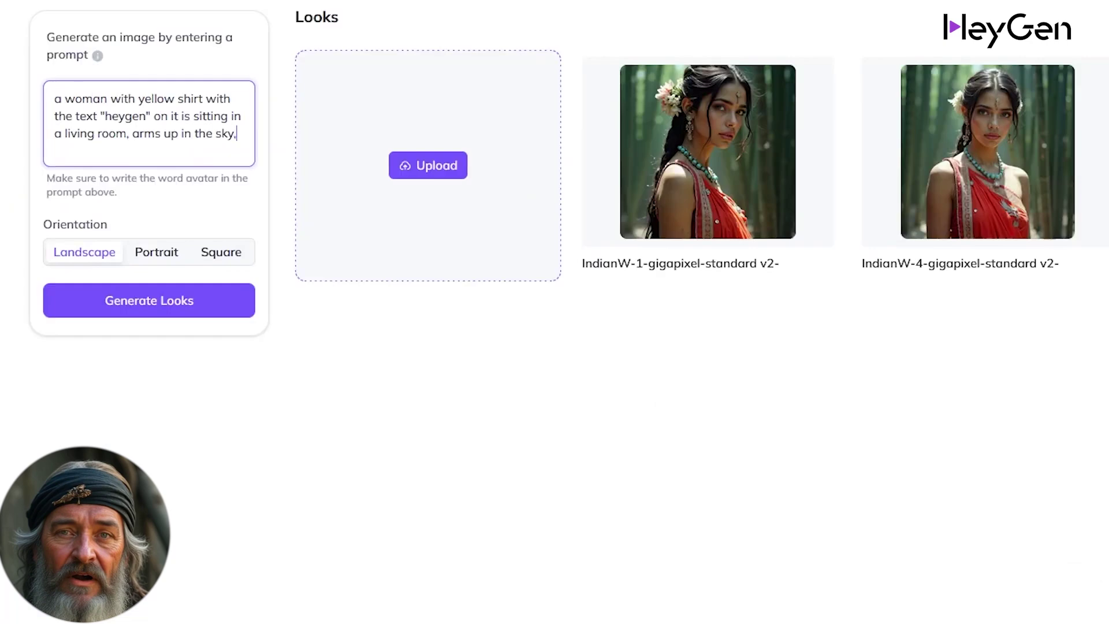
key(BackSpace)
text(. She is happy. Cinematic shot)
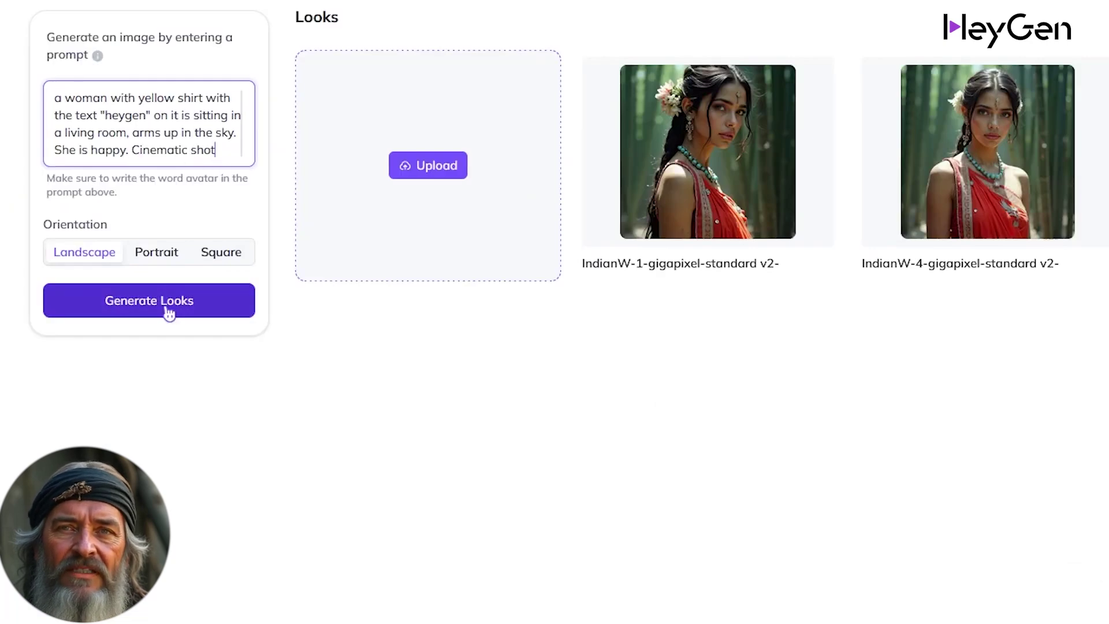
click(169, 312)
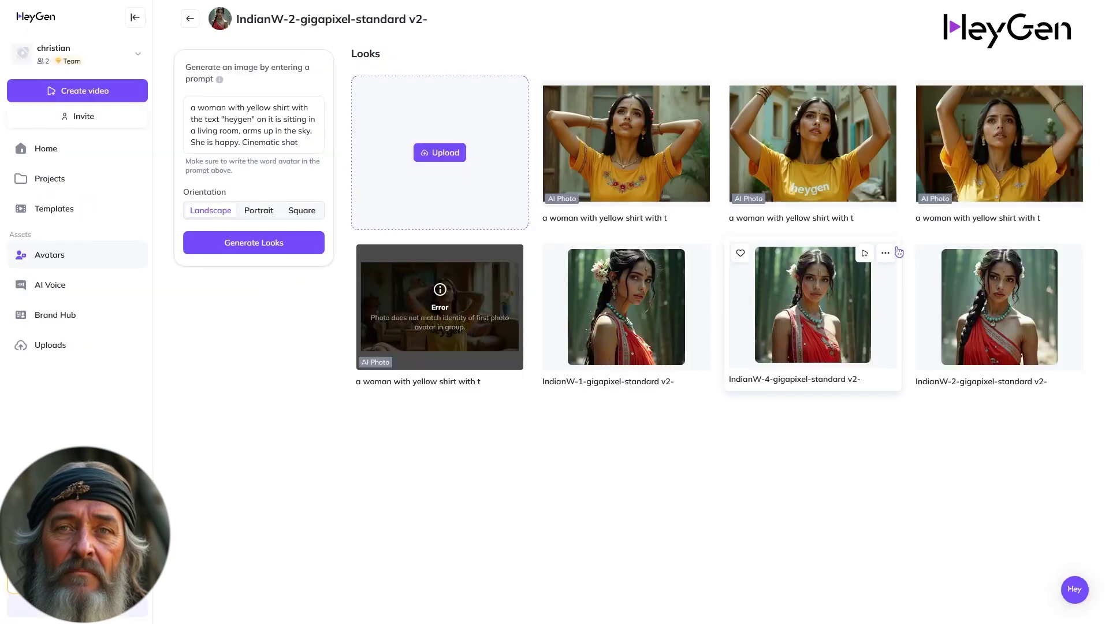
Preview the second yellow-shirt look, then scroll back up through the generated looks
click(820, 144)
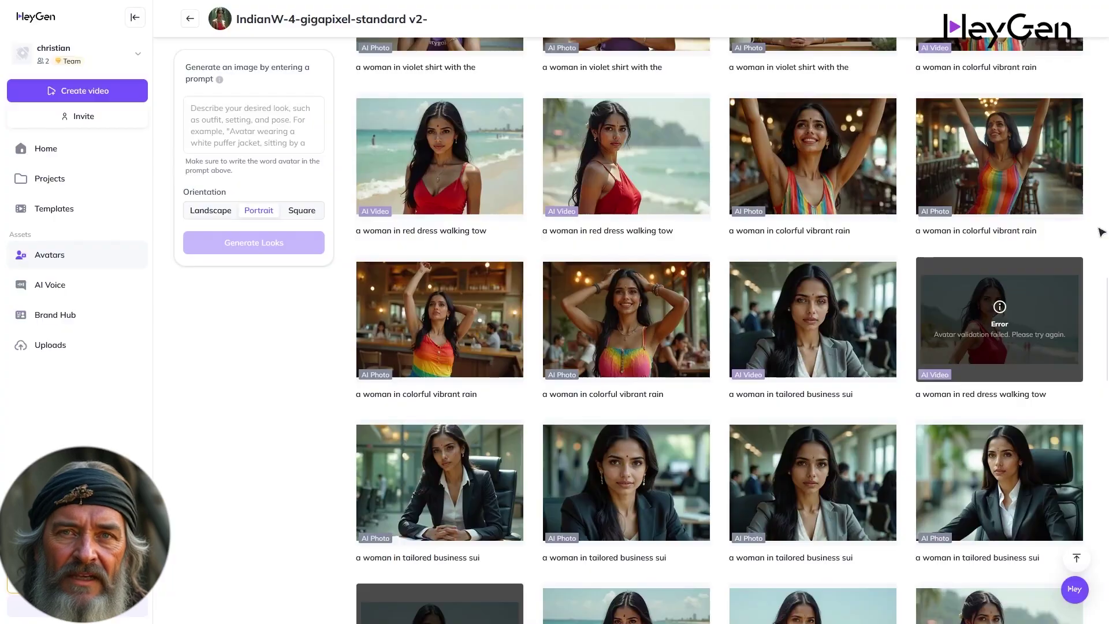
scroll(1100, 232, up, 4)
scroll(1100, 232, up, 6)
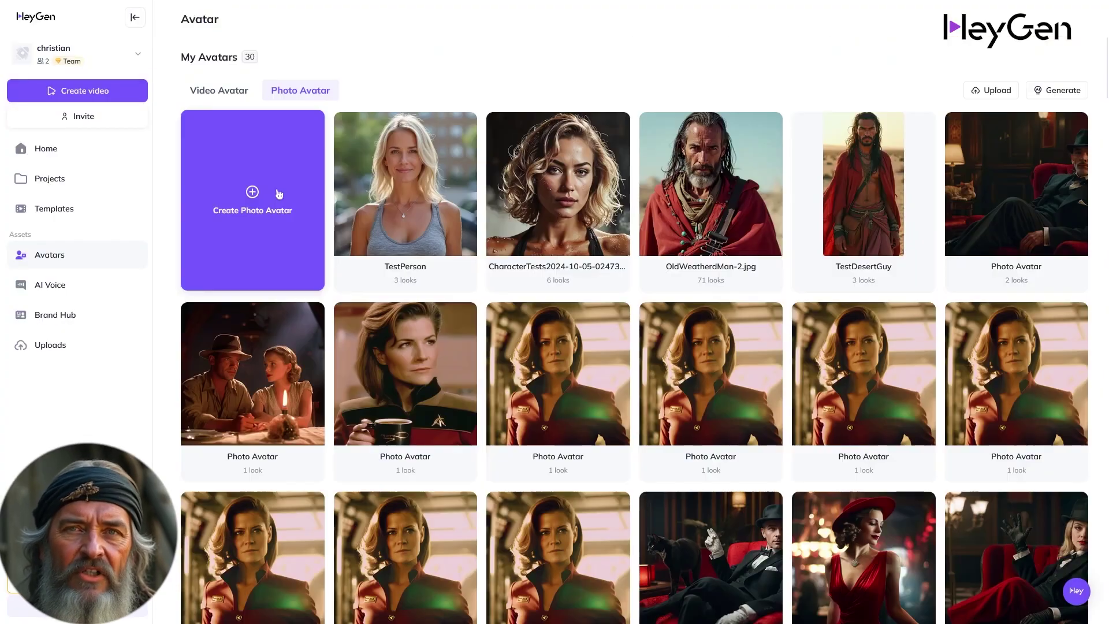
Start a description-generated avatar named TestAvatar, aged Late Middle Age, with gender Woman
click(279, 194)
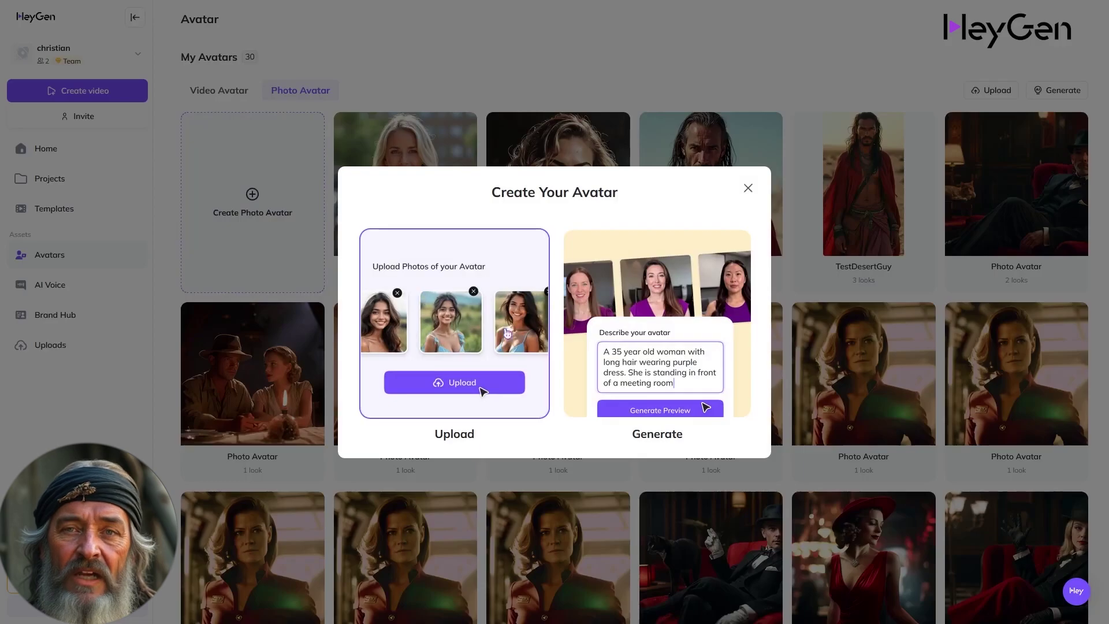
click(624, 333)
click(436, 194)
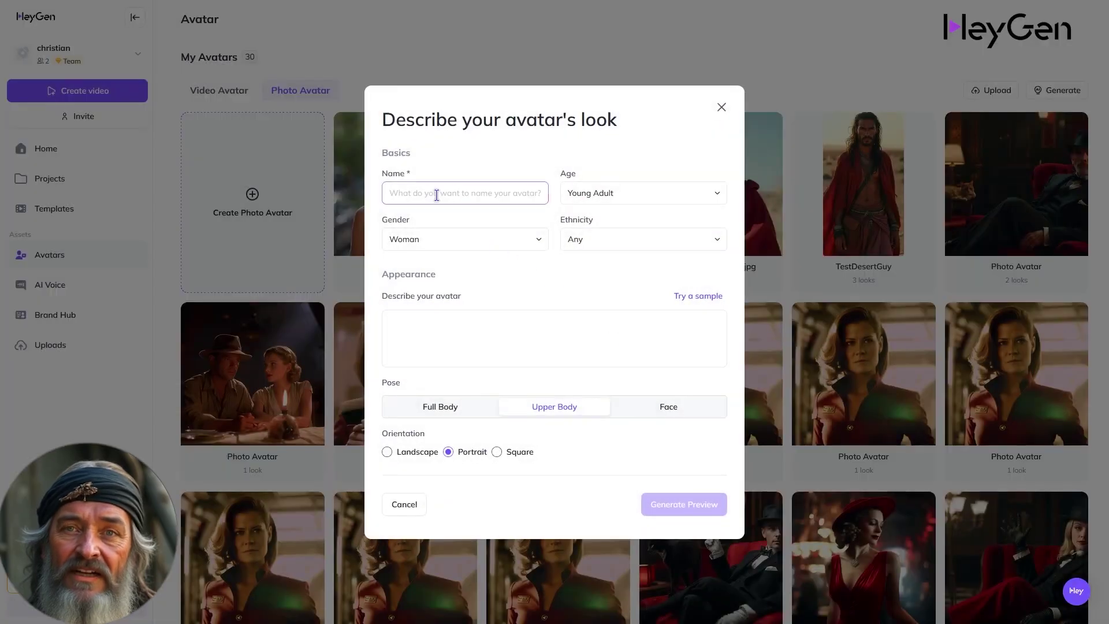
text(TestAvatar)
click(633, 194)
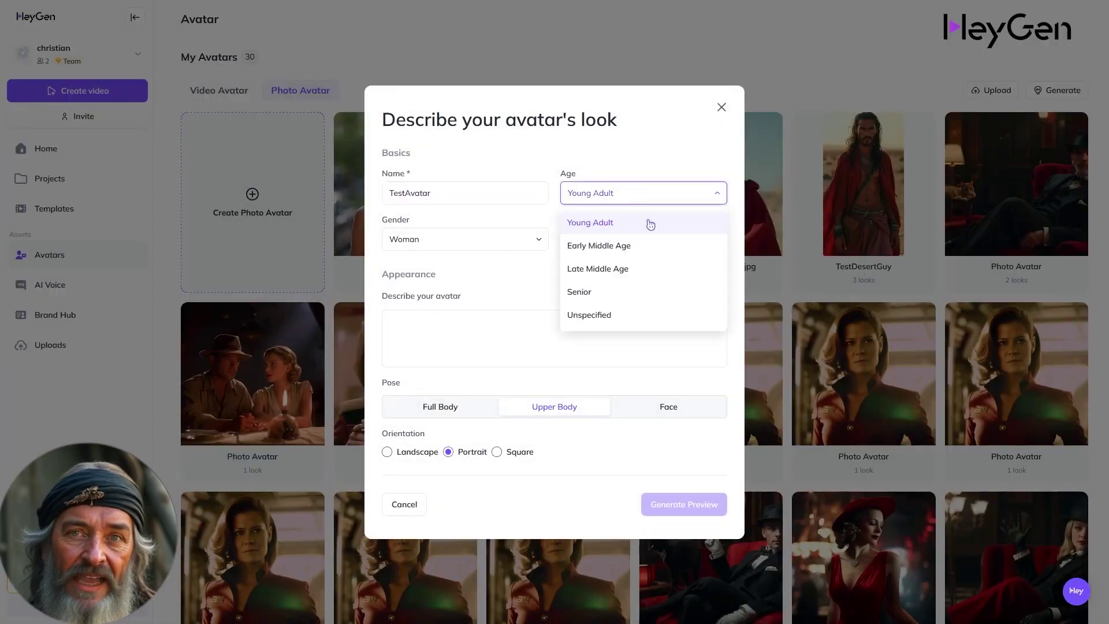
click(629, 273)
click(513, 242)
click(475, 291)
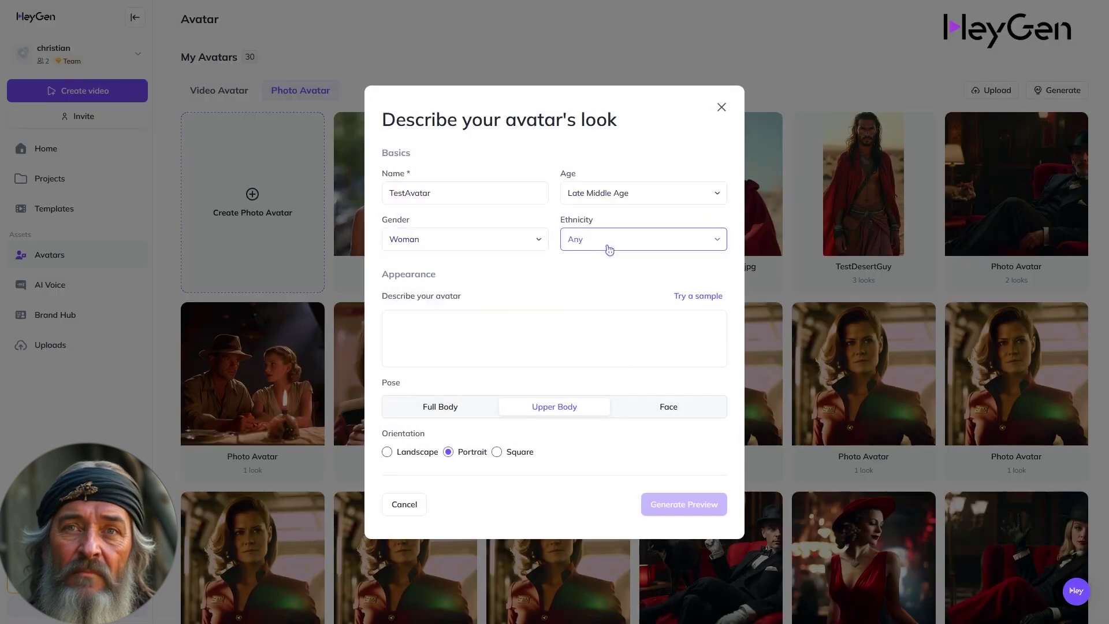
Describe a fit blonde woman before two cars, generate previews, and save the top-right photo
click(698, 297)
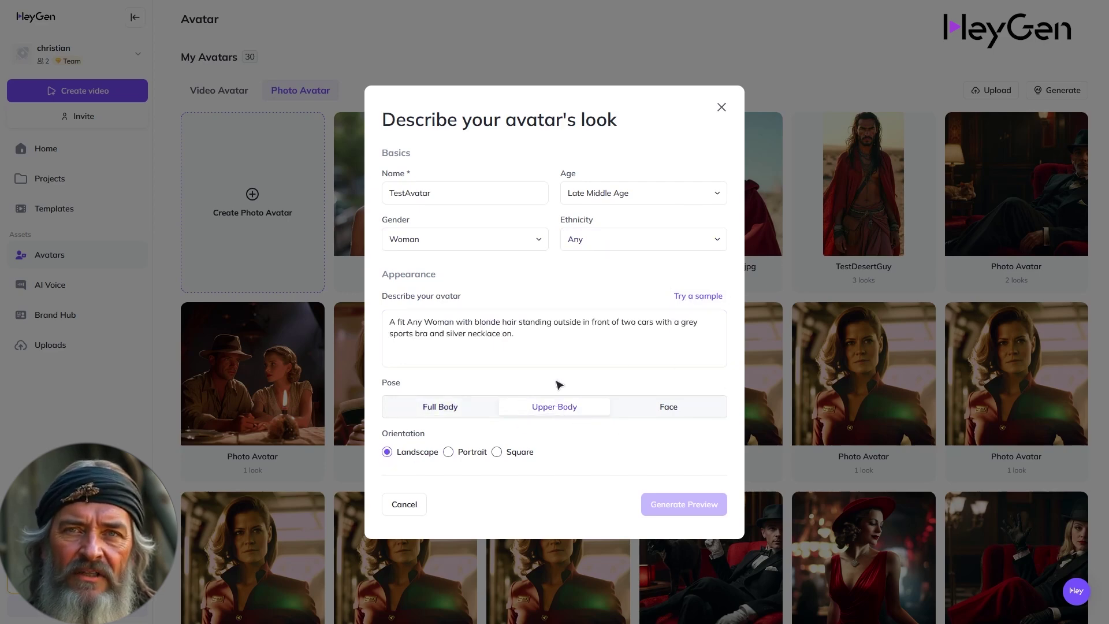
click(520, 337)
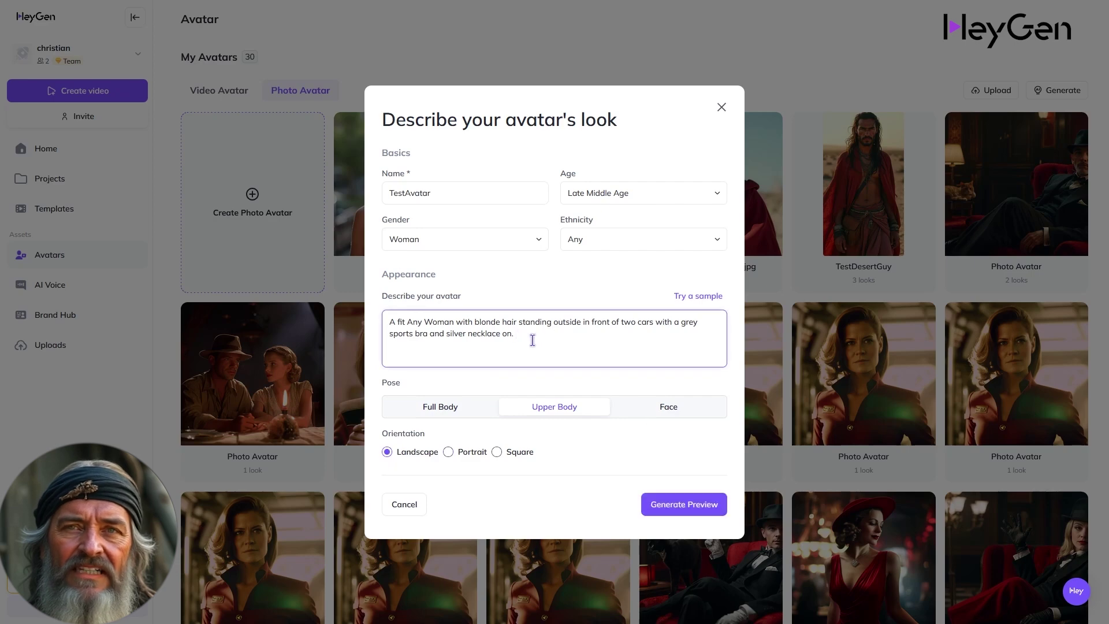
click(680, 505)
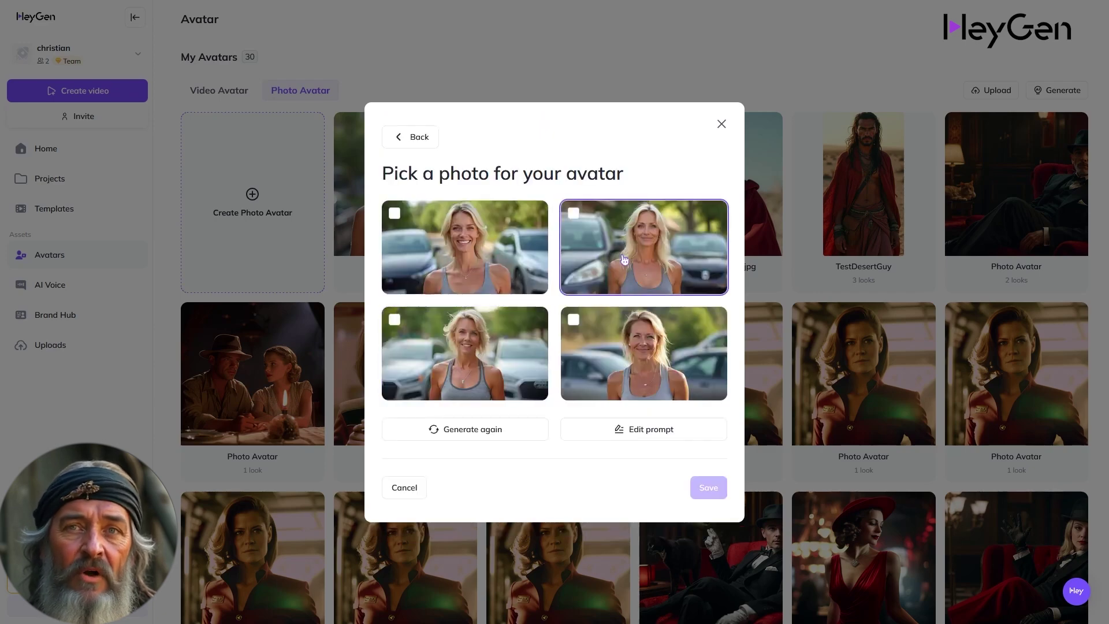
click(584, 283)
click(708, 488)
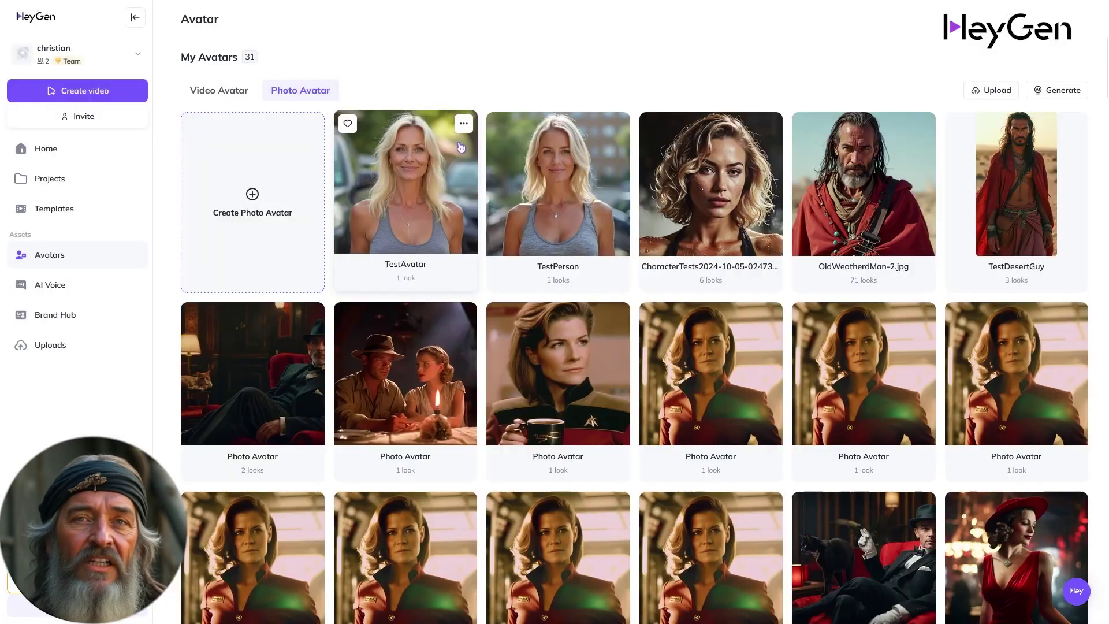
Add motion video looks to TestAvatar from its photo looks
click(418, 171)
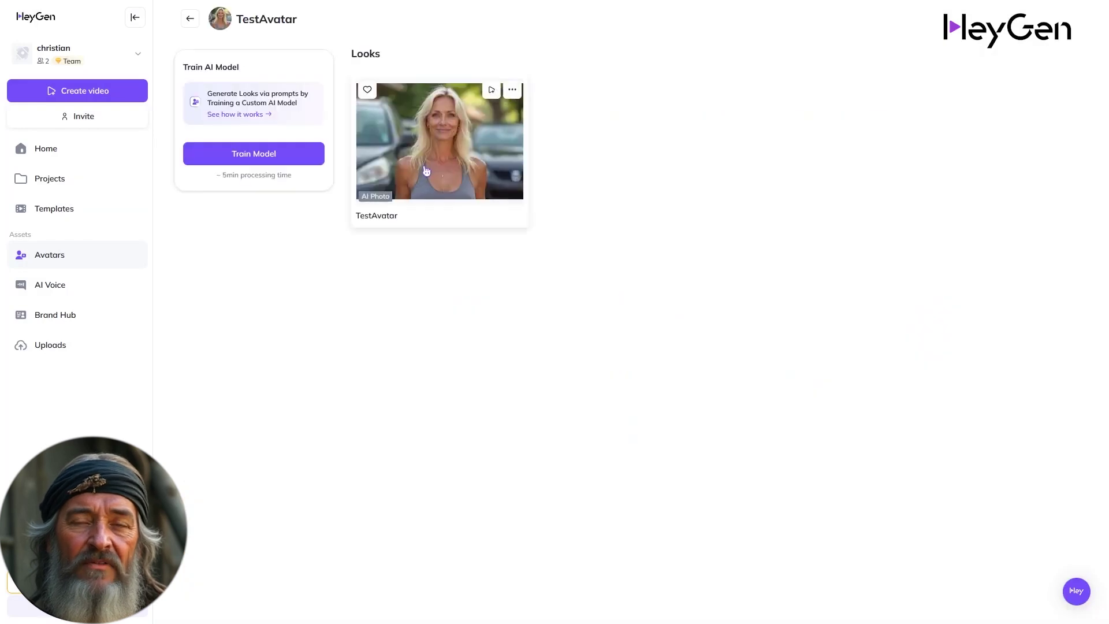
click(512, 90)
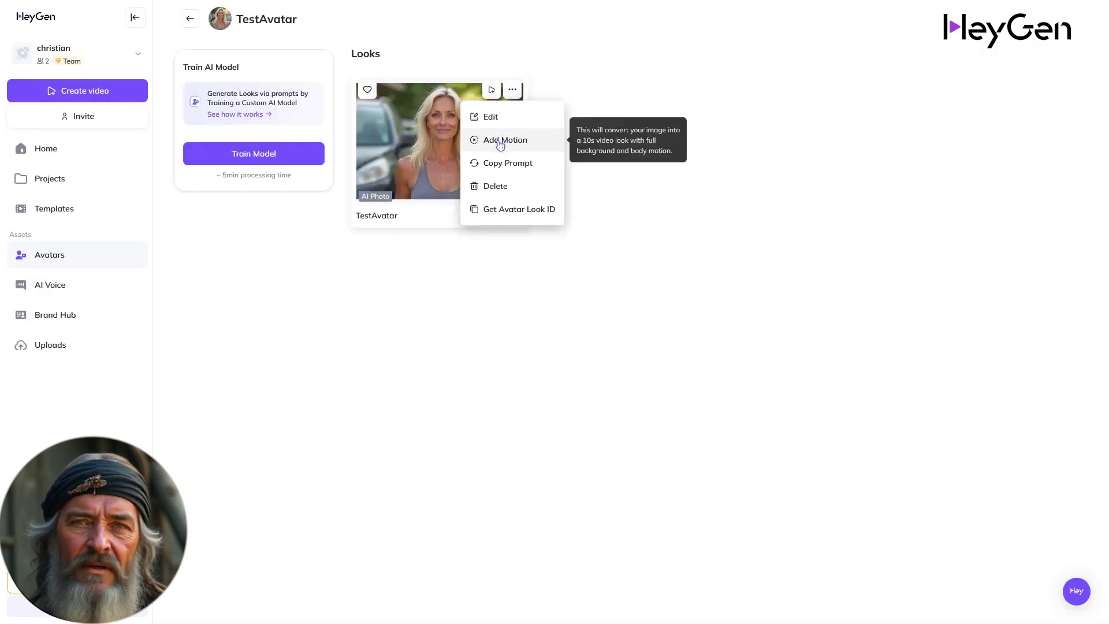
click(508, 146)
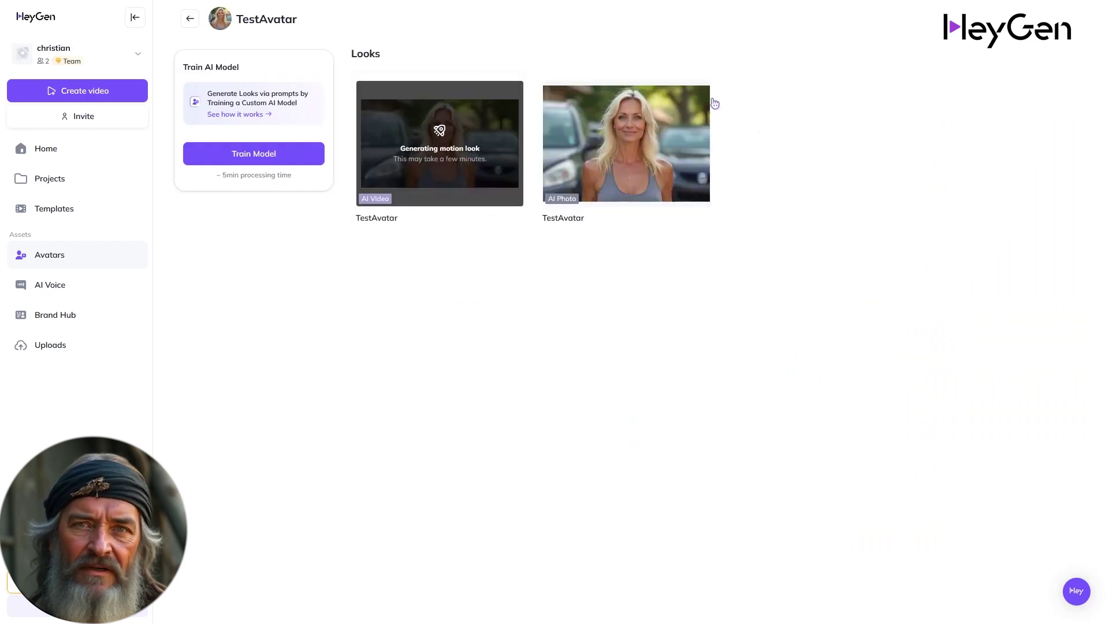
click(698, 90)
click(689, 140)
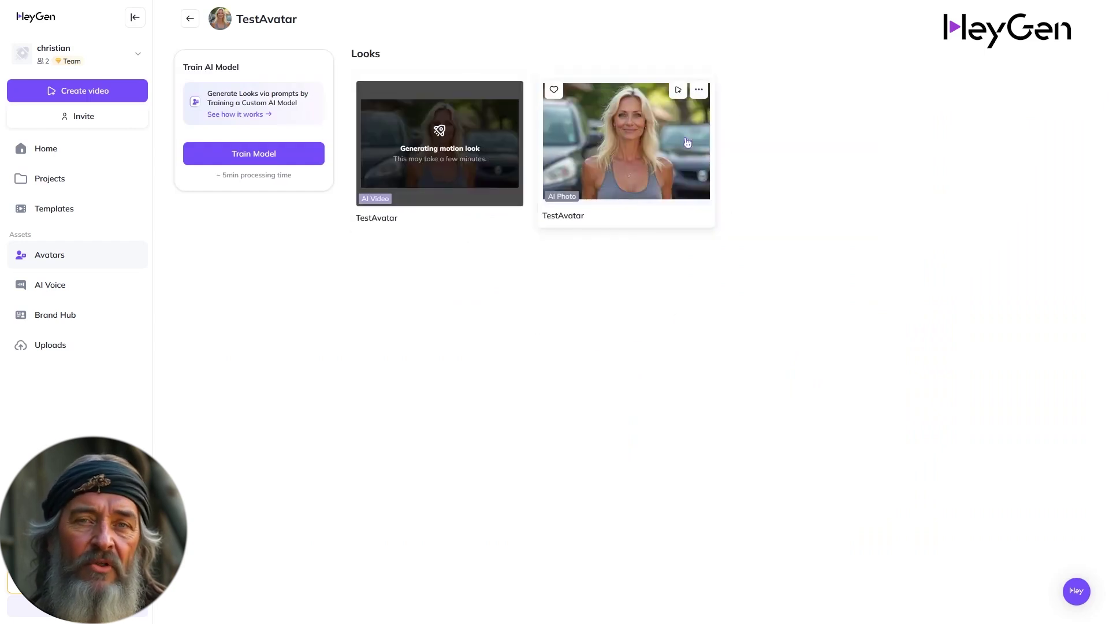
click(884, 90)
click(860, 139)
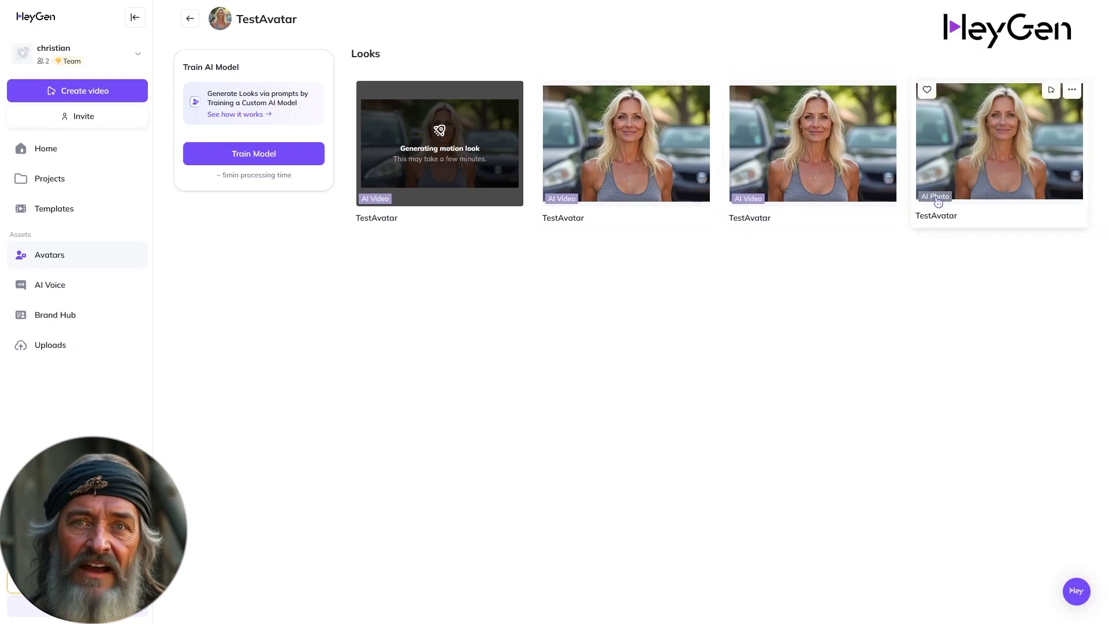
Start a landscape 1920 x 1080 AI Studio video from a finished TestAvatar motion look
click(620, 144)
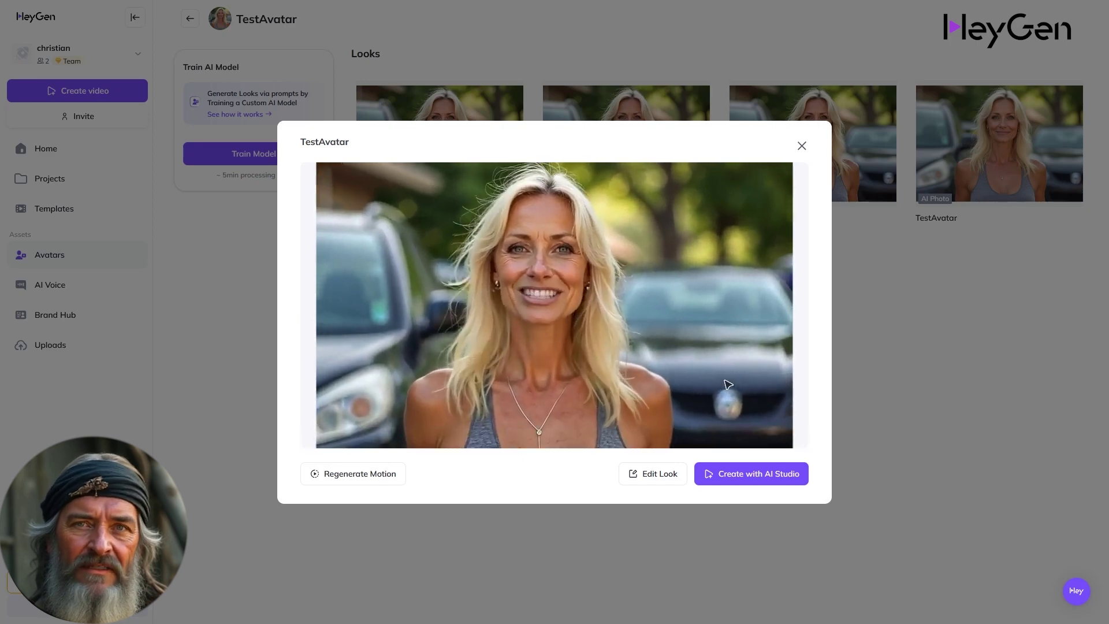
click(739, 477)
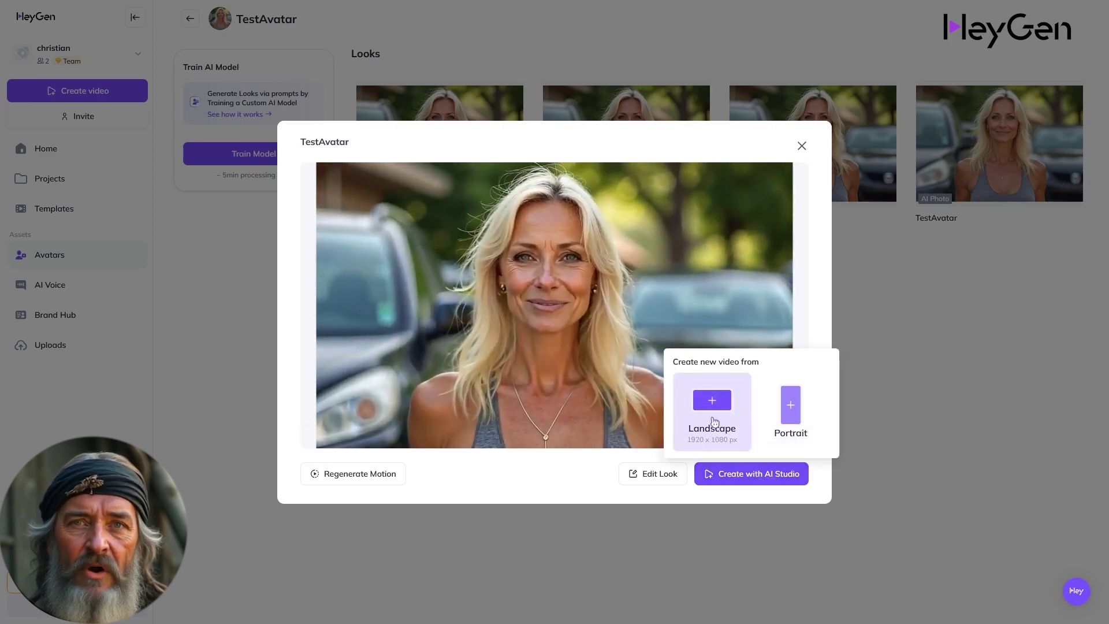
click(716, 416)
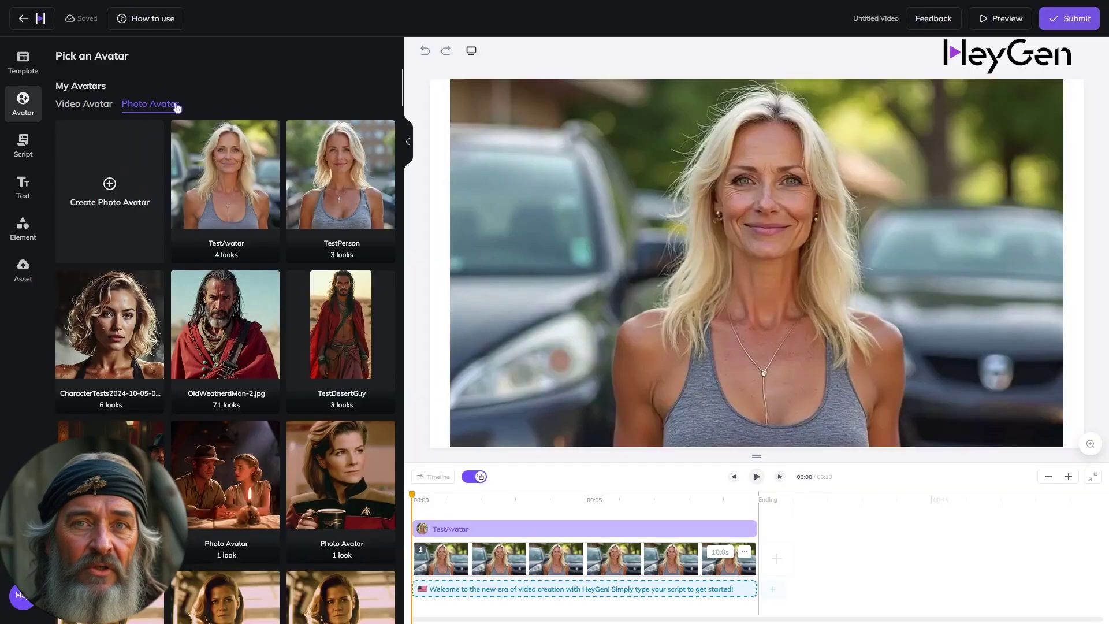
Filter voices to Female and give the script Sensual Sapphira with the Soothing emotion
click(30, 148)
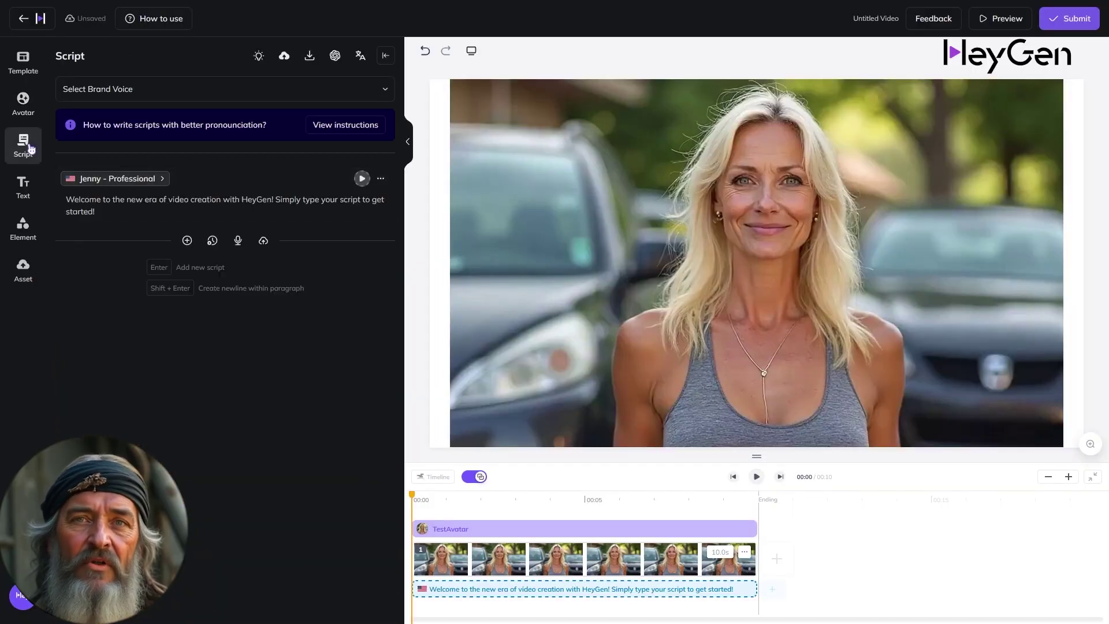
click(122, 184)
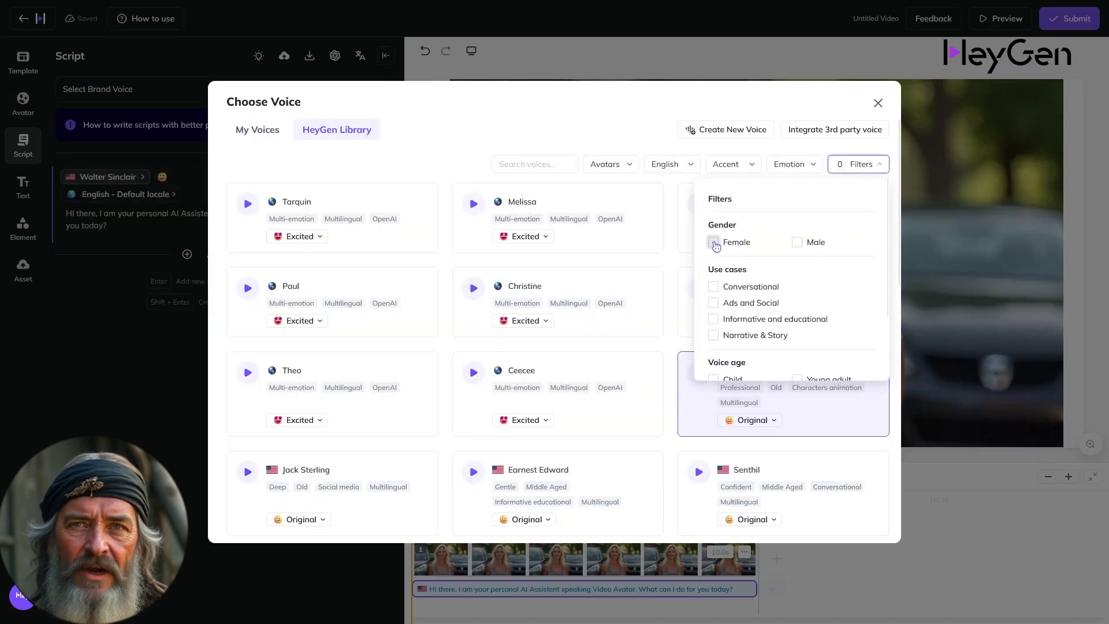
click(765, 237)
click(858, 164)
click(698, 287)
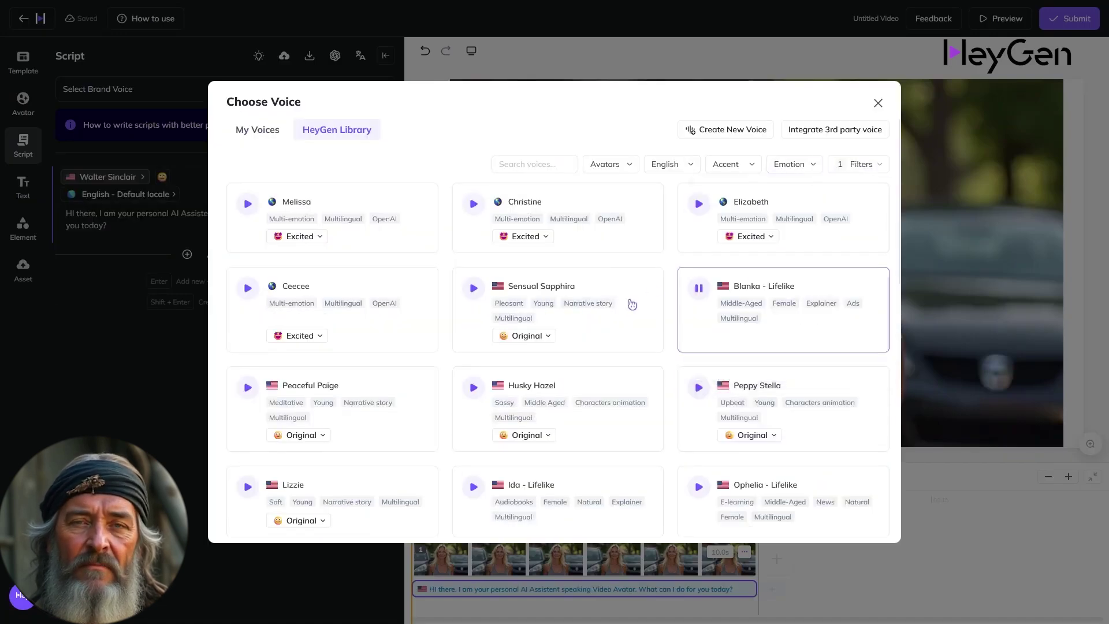
click(546, 336)
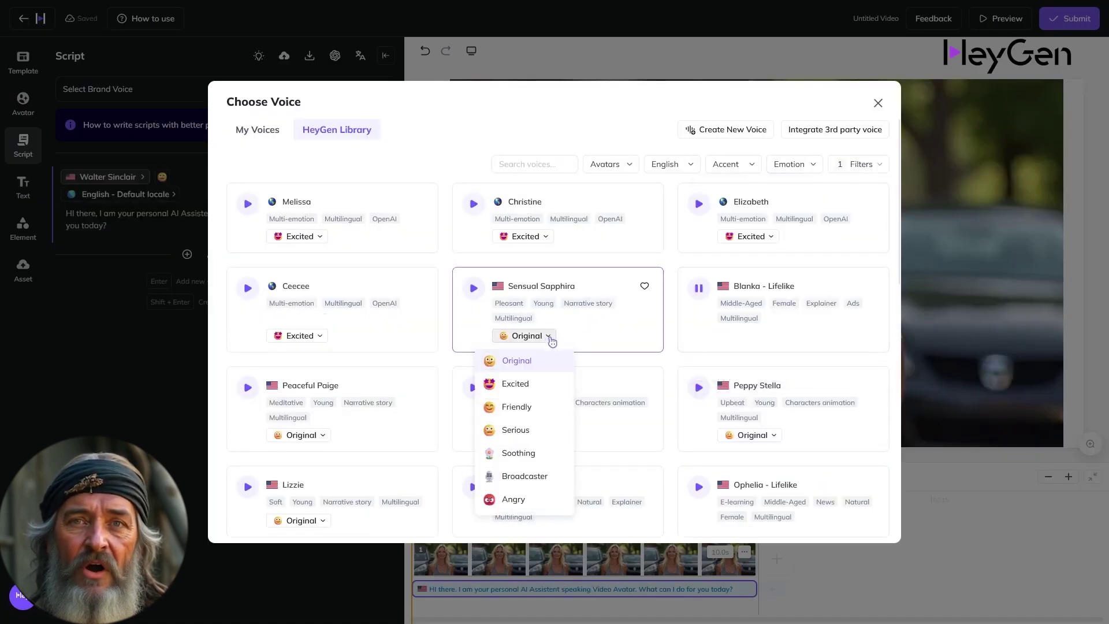
click(523, 453)
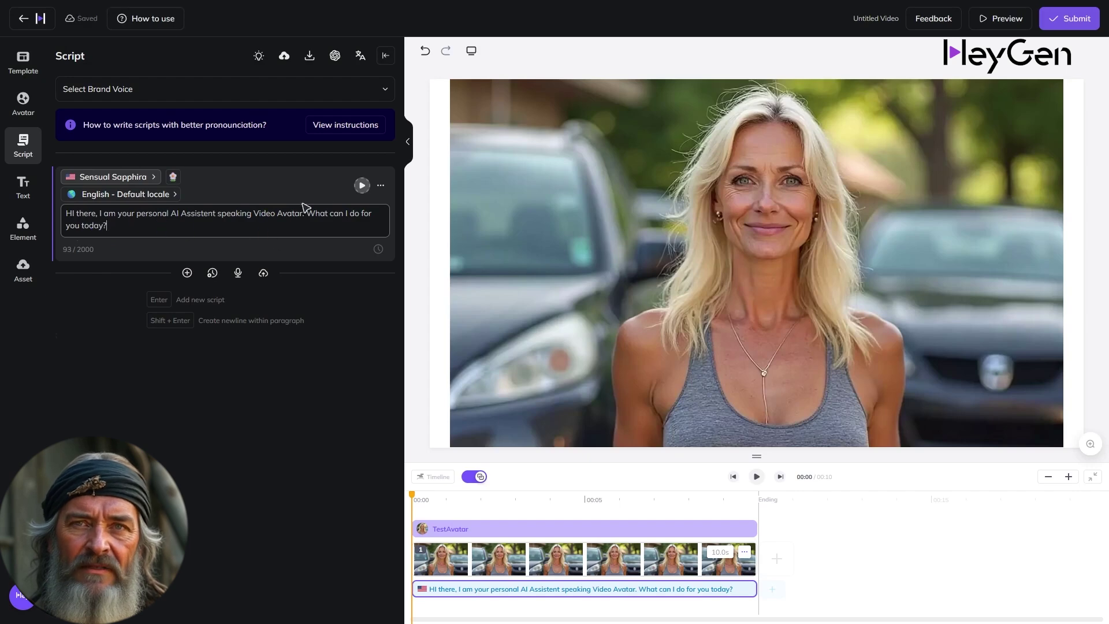
Play the script in the Sensual Sapphira voice and check the script audio upload options
click(361, 185)
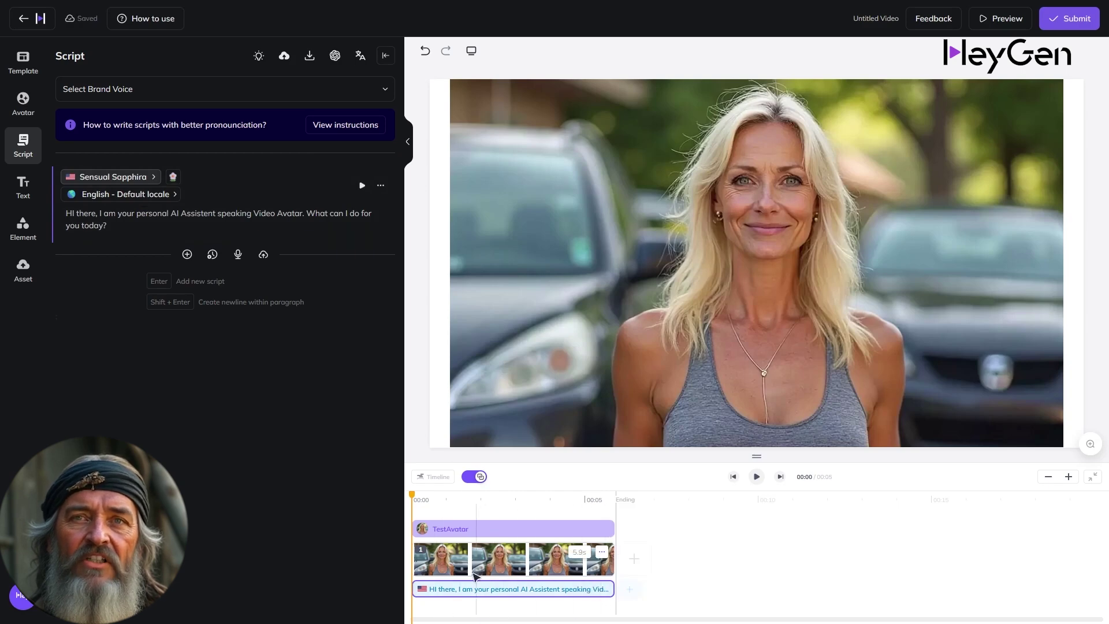
click(263, 255)
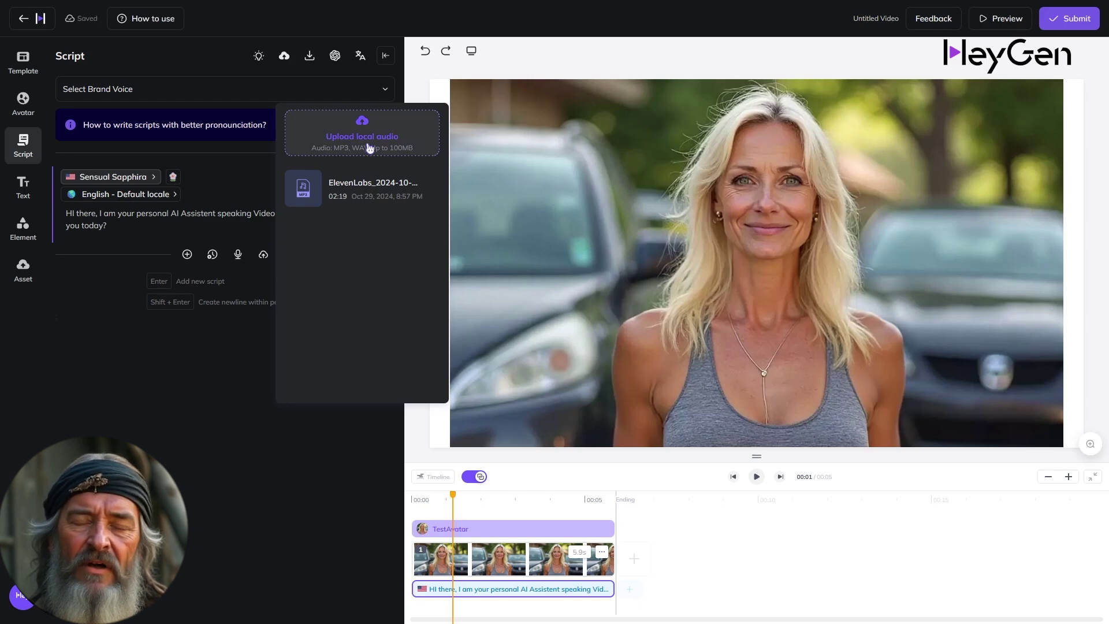
click(265, 284)
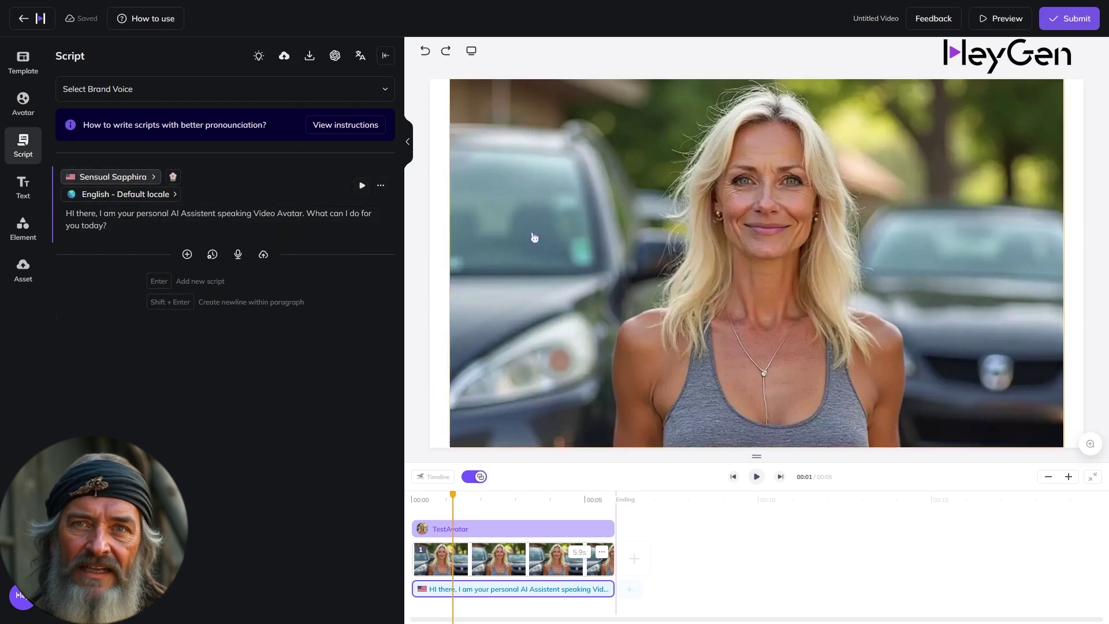
Enlarge the avatar by dragging its top-left and bottom-right corners to fill the frame
click(456, 110)
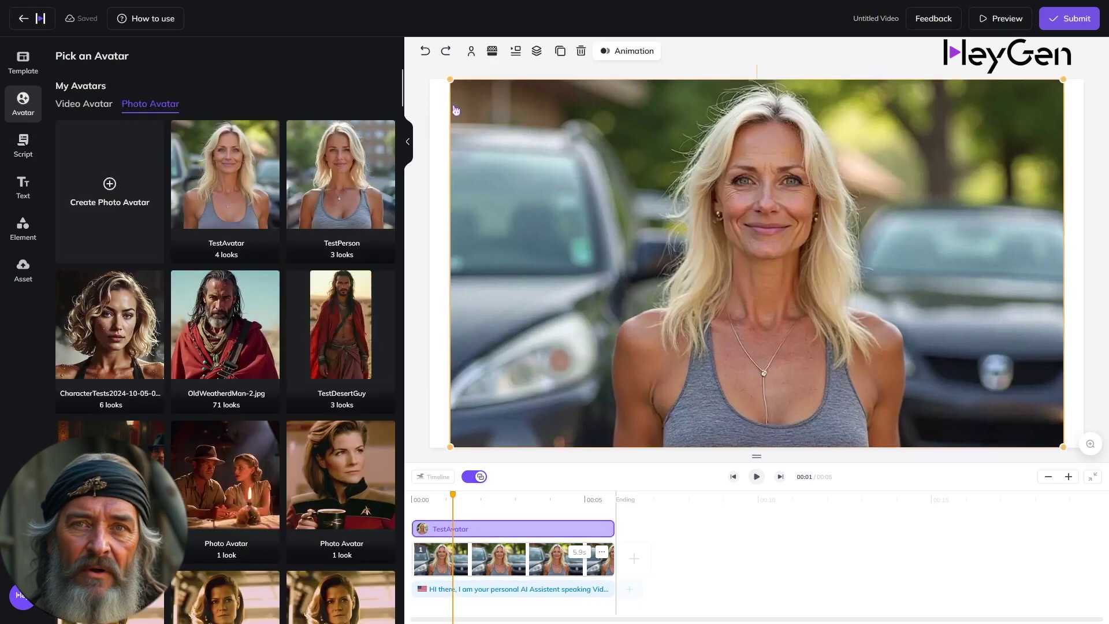
drag(449, 75, 433, 68)
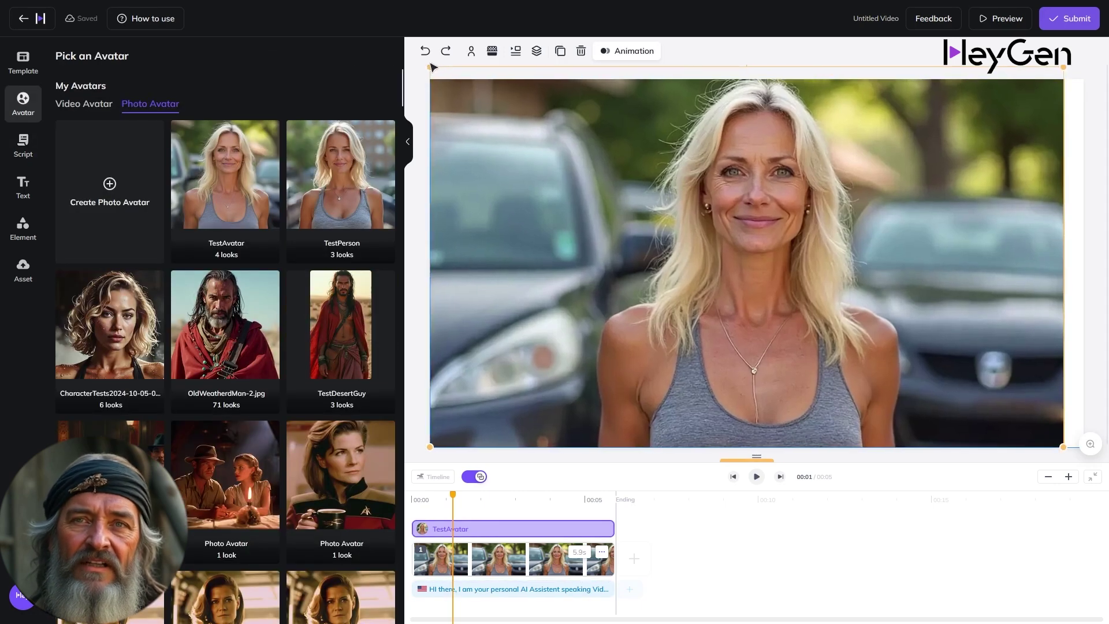
drag(1062, 446, 1083, 469)
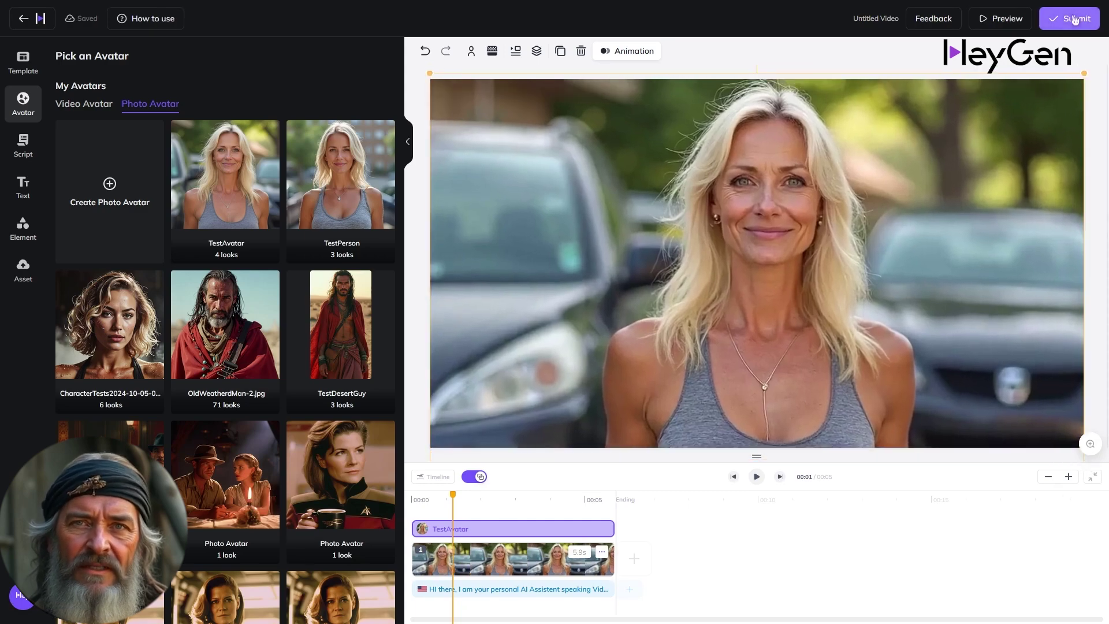
Submit the TestAvatar video and watch the finished result full screen
click(1074, 20)
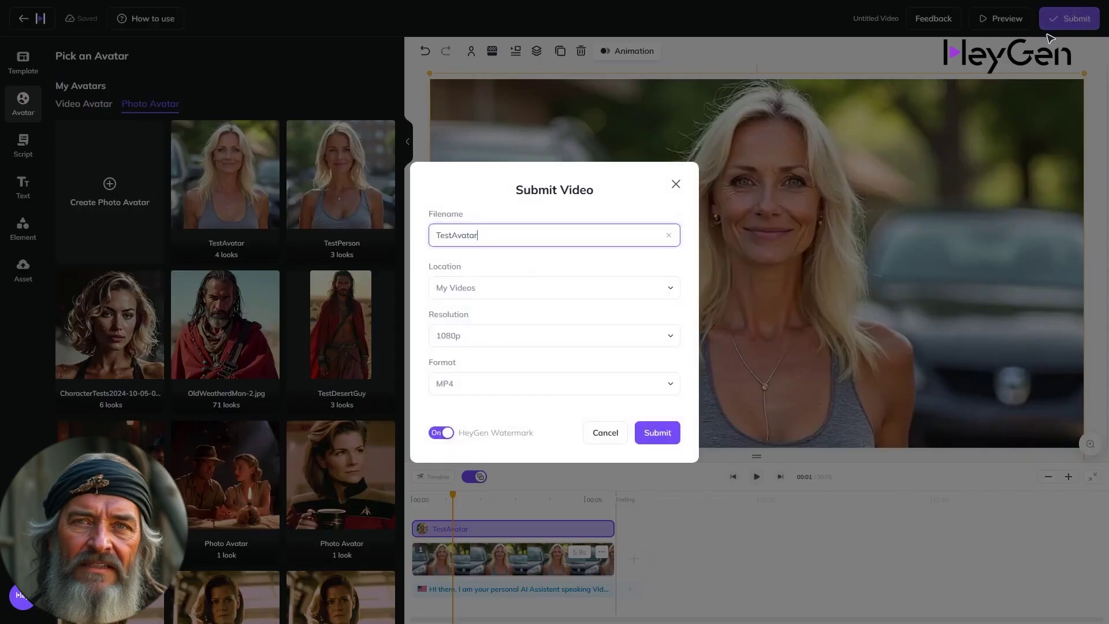
click(658, 433)
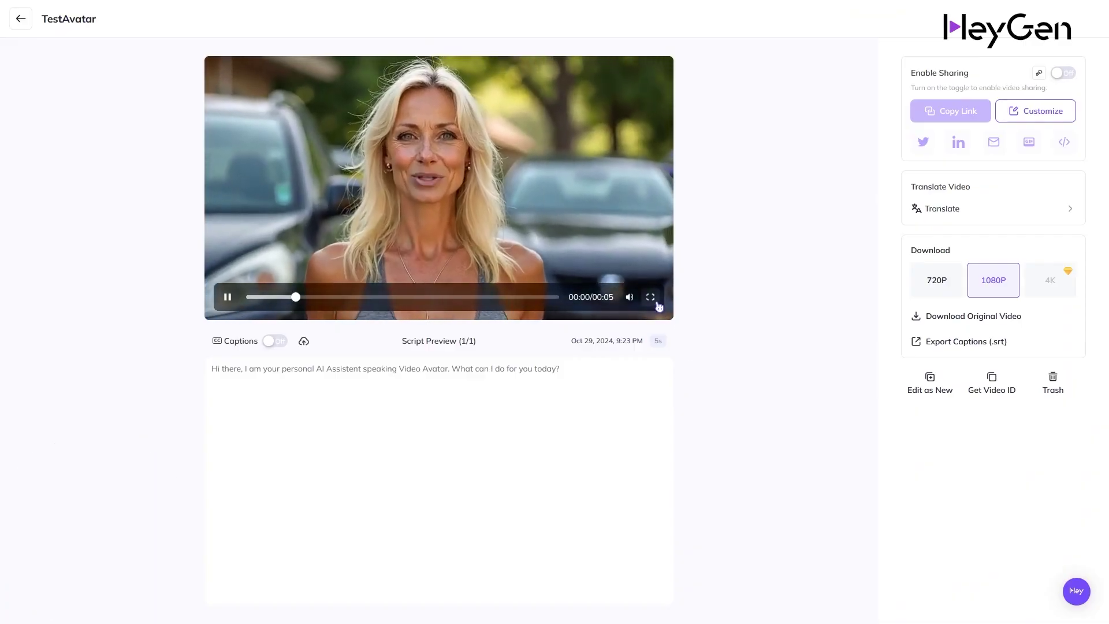
click(657, 298)
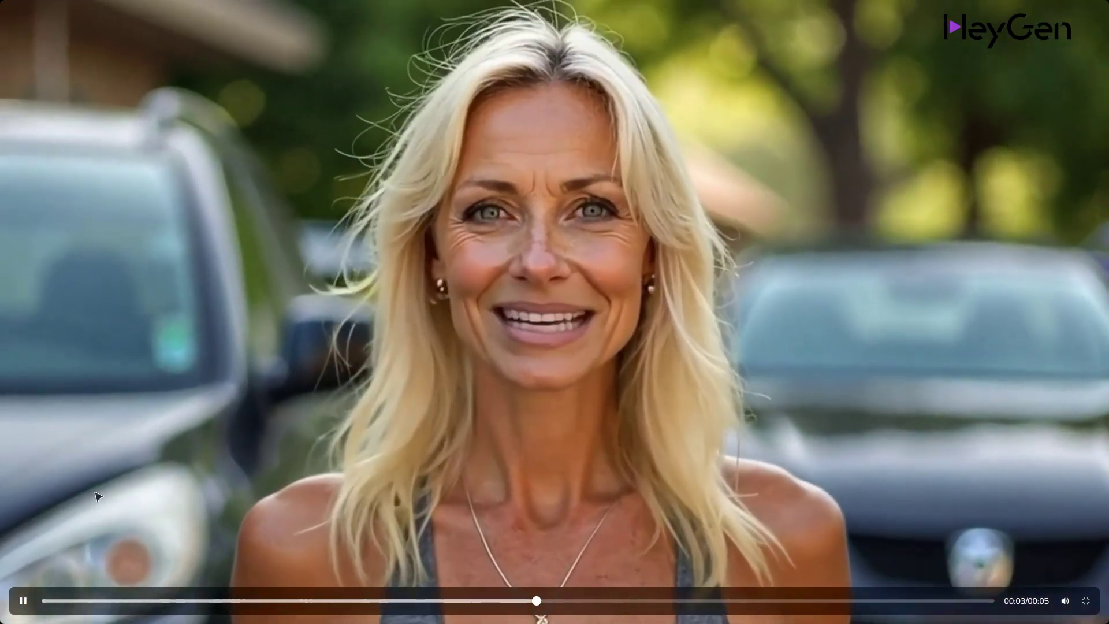